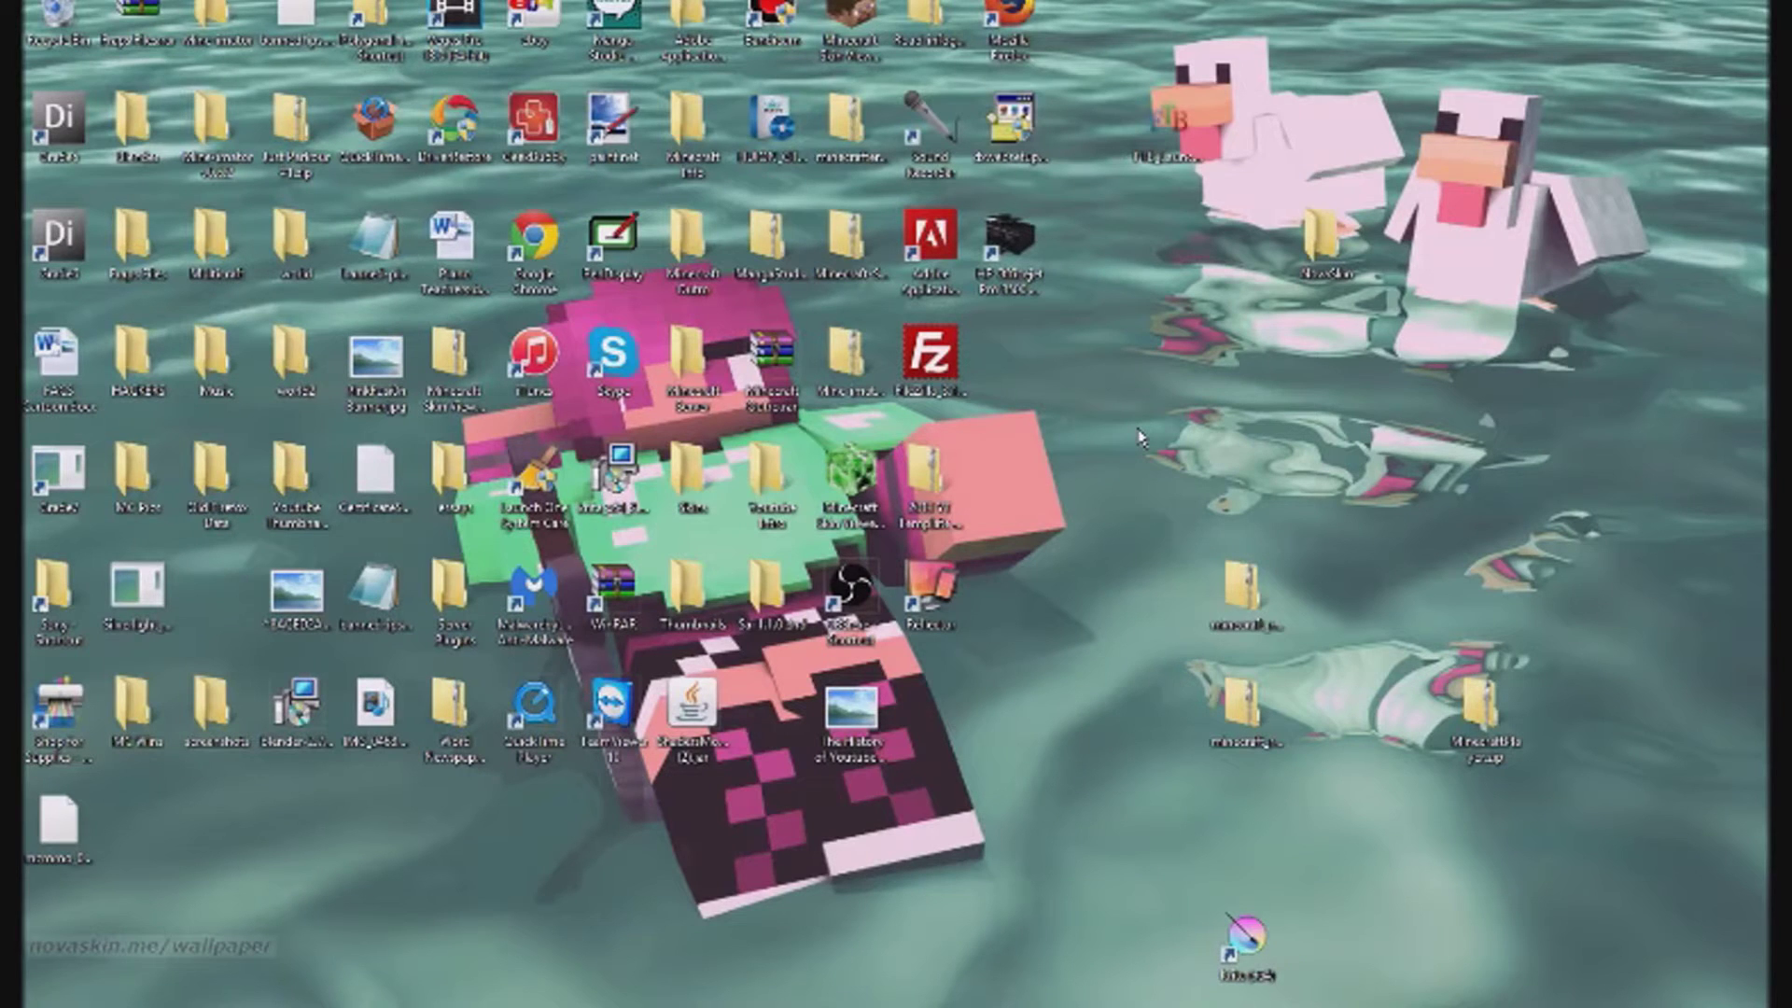
Add the Blender Minecraft Player forum thread to the bookmarks bar and scroll to its Downloads section.
key(alt+Tab)
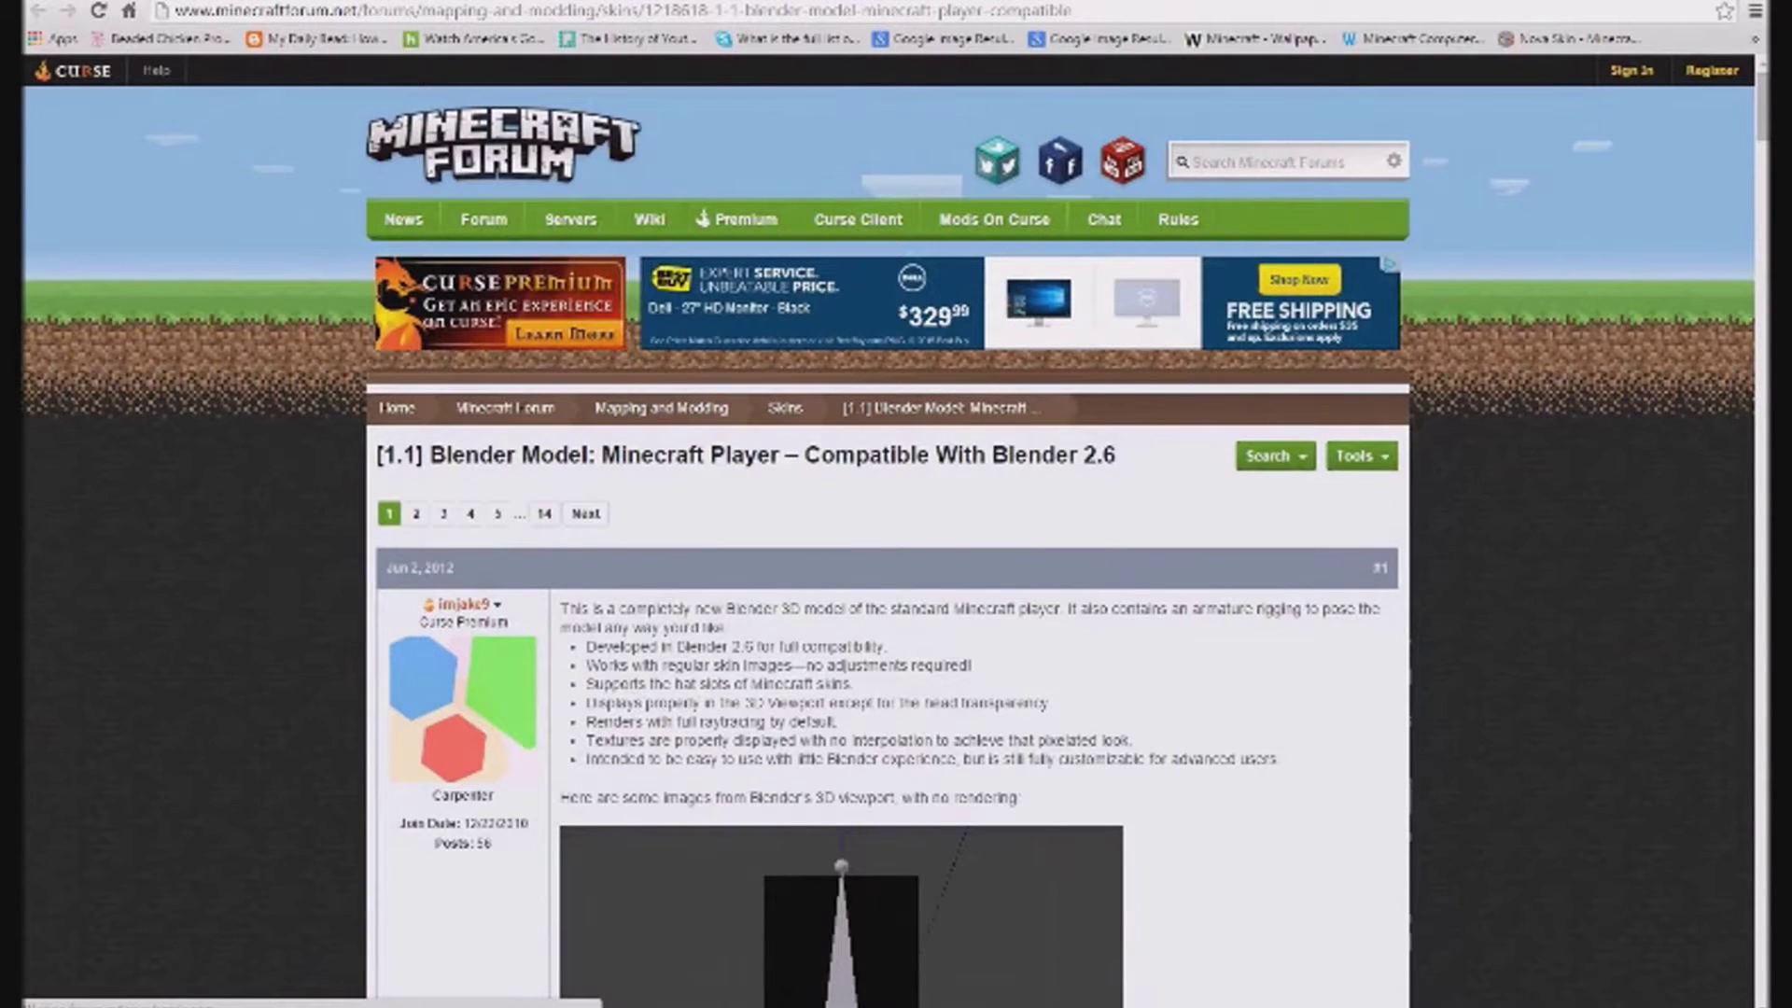
drag(162, 10, 128, 52)
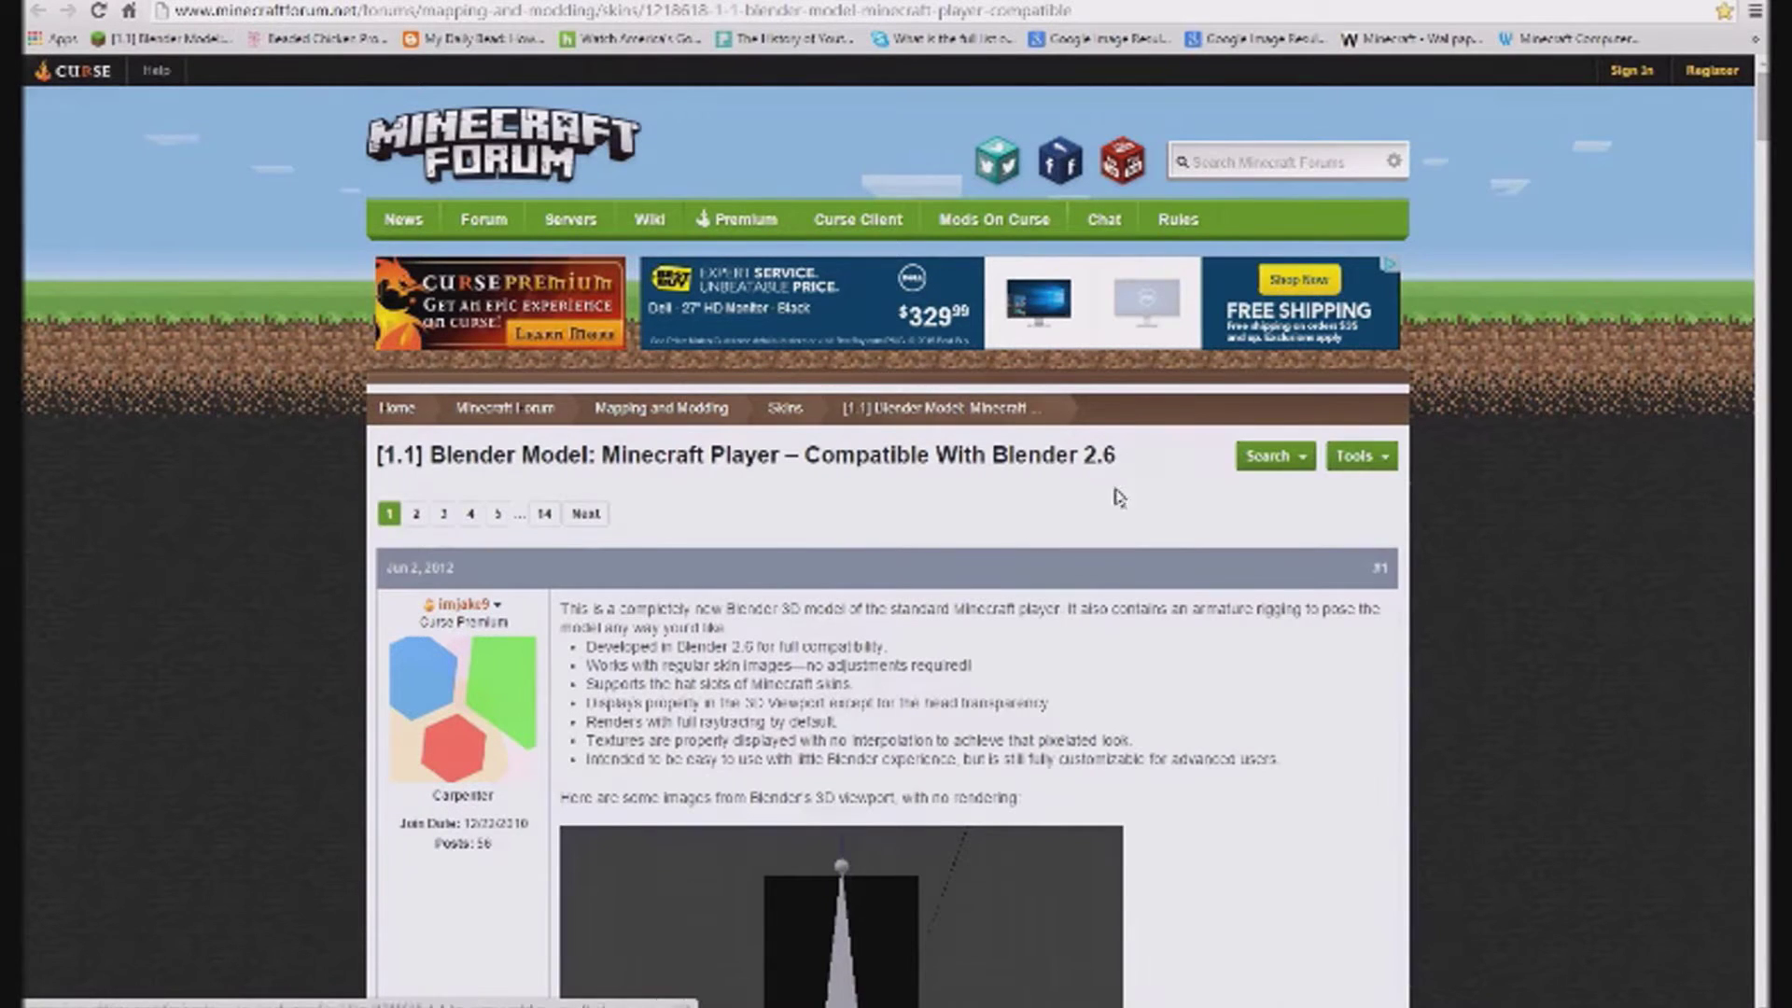
scroll(1185, 538, down, 2)
scroll(1190, 536, down, 2)
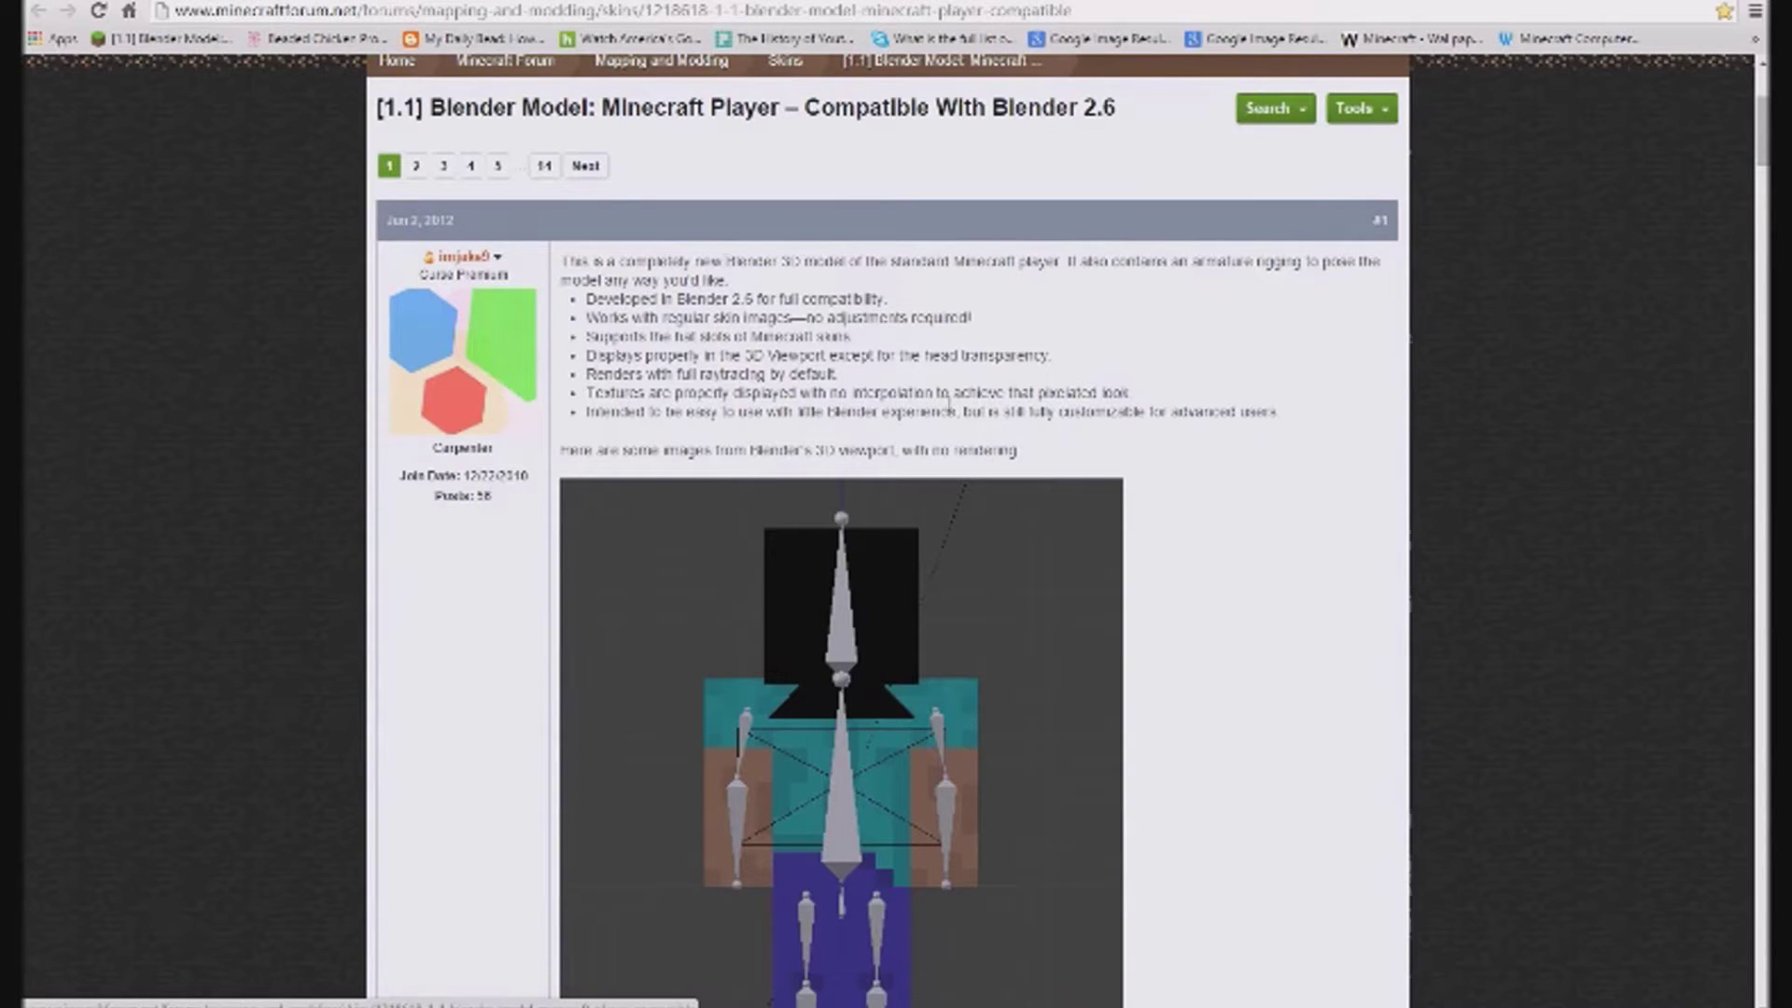
scroll(963, 373, down, 4)
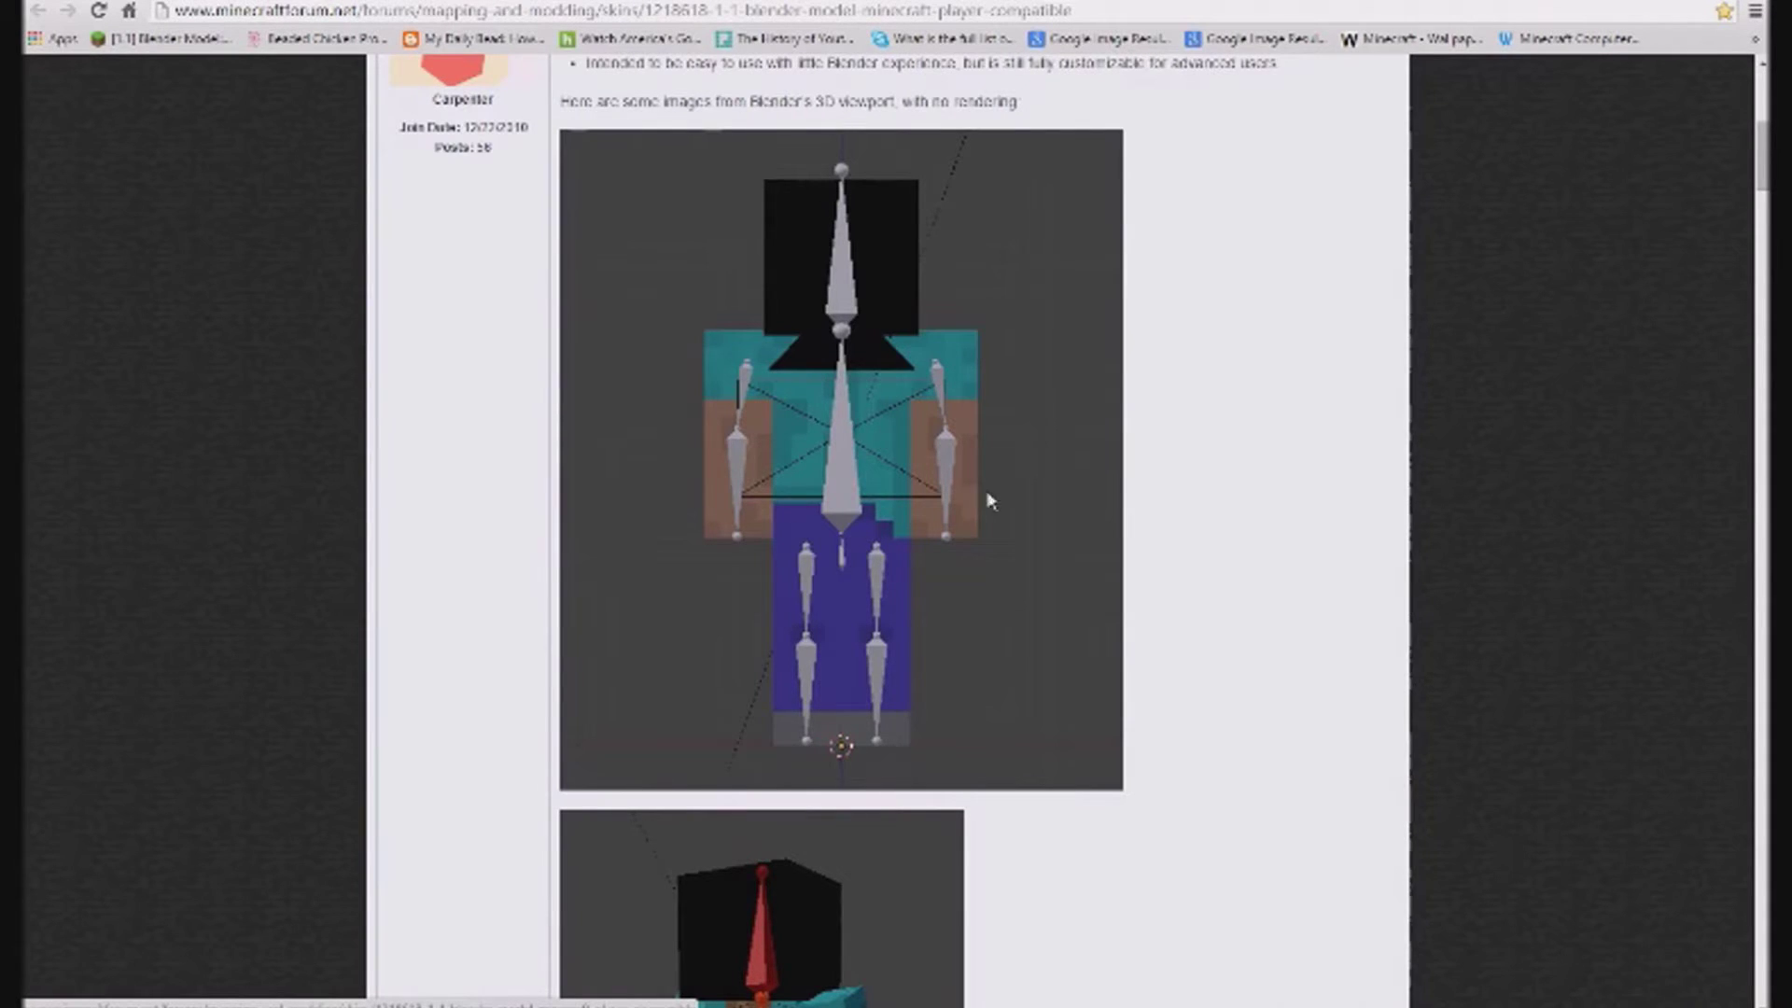
scroll(1021, 552, down, 15)
scroll(1005, 560, up, 4)
scroll(1005, 557, down, 4)
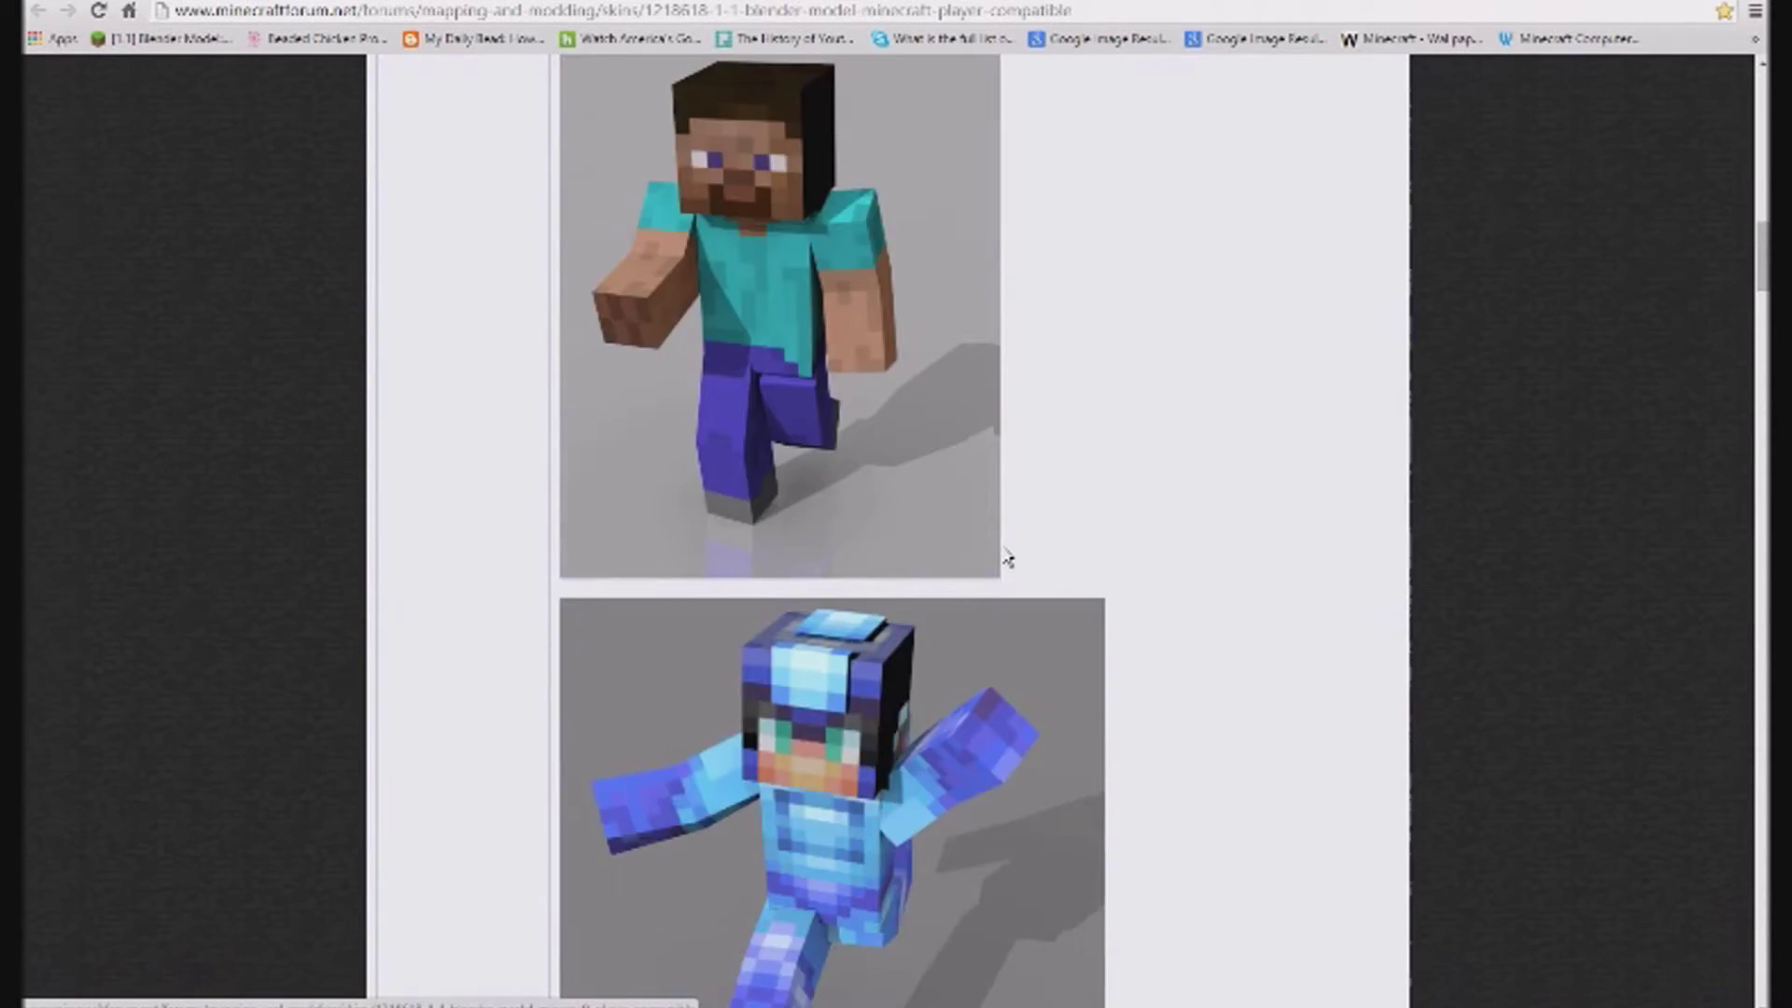
scroll(1010, 571, up, 5)
scroll(1040, 588, down, 11)
scroll(1017, 582, down, 10)
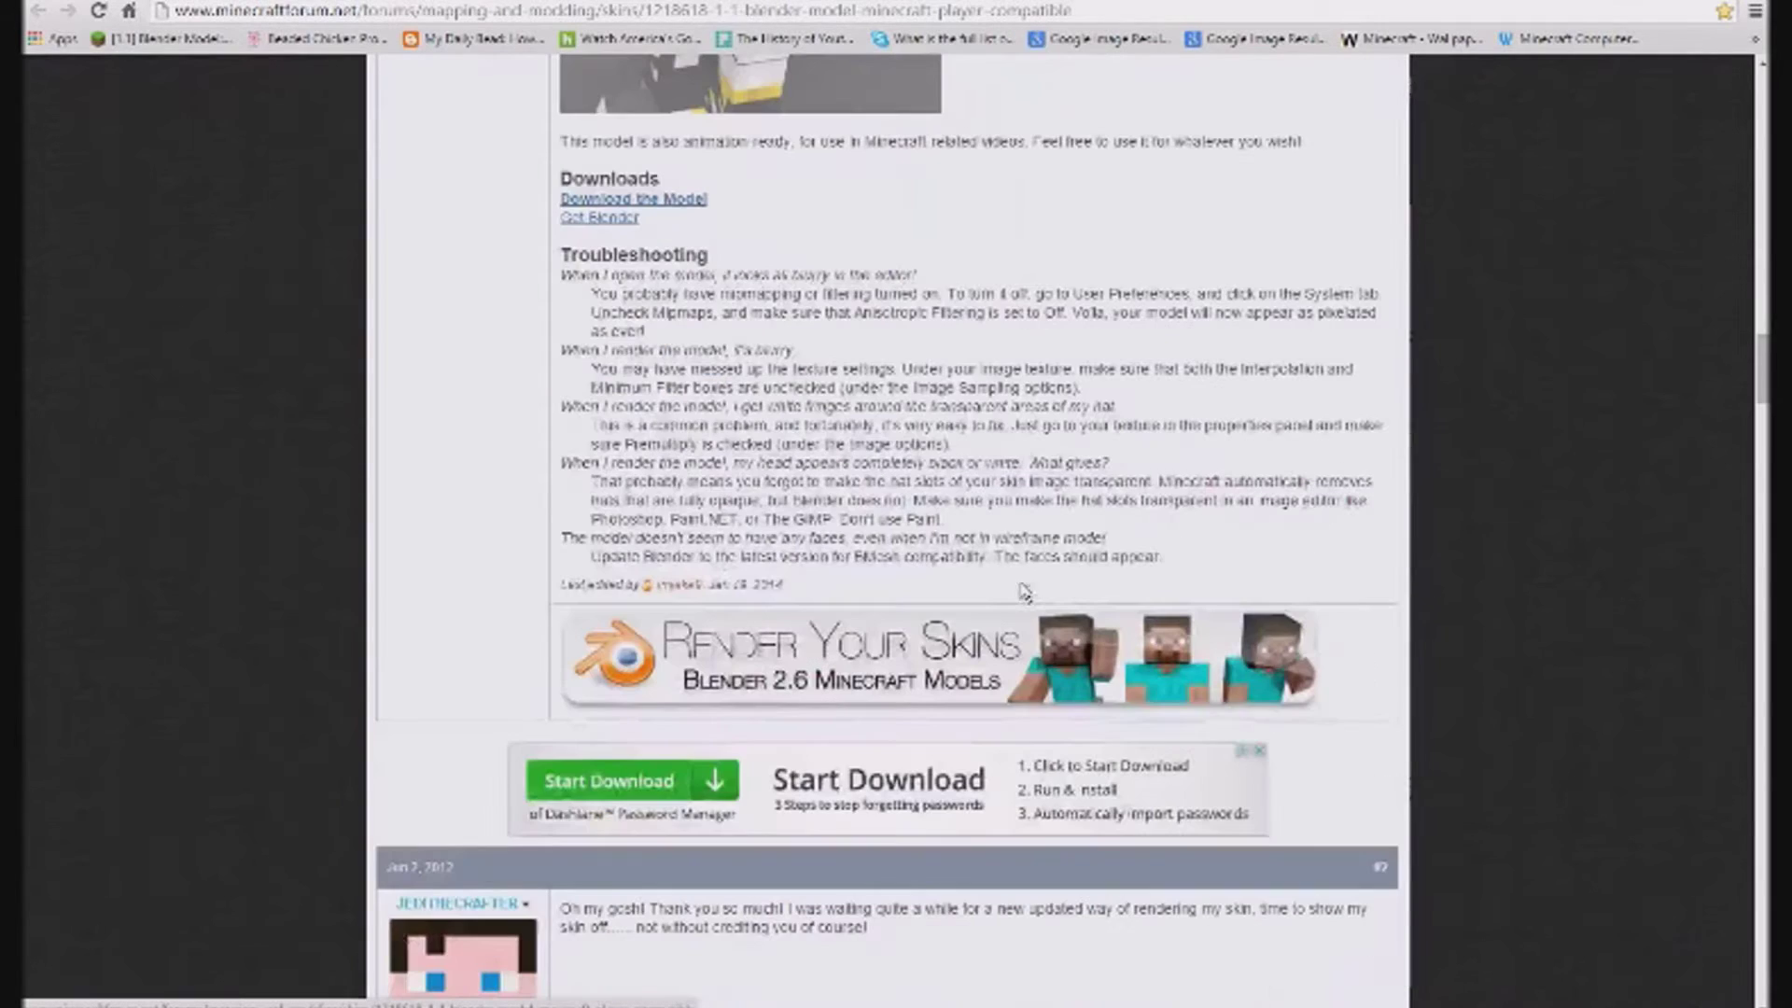
Download the Minecraft player model, then open the blender.org Get Blender page offering 2.75a.
click(674, 202)
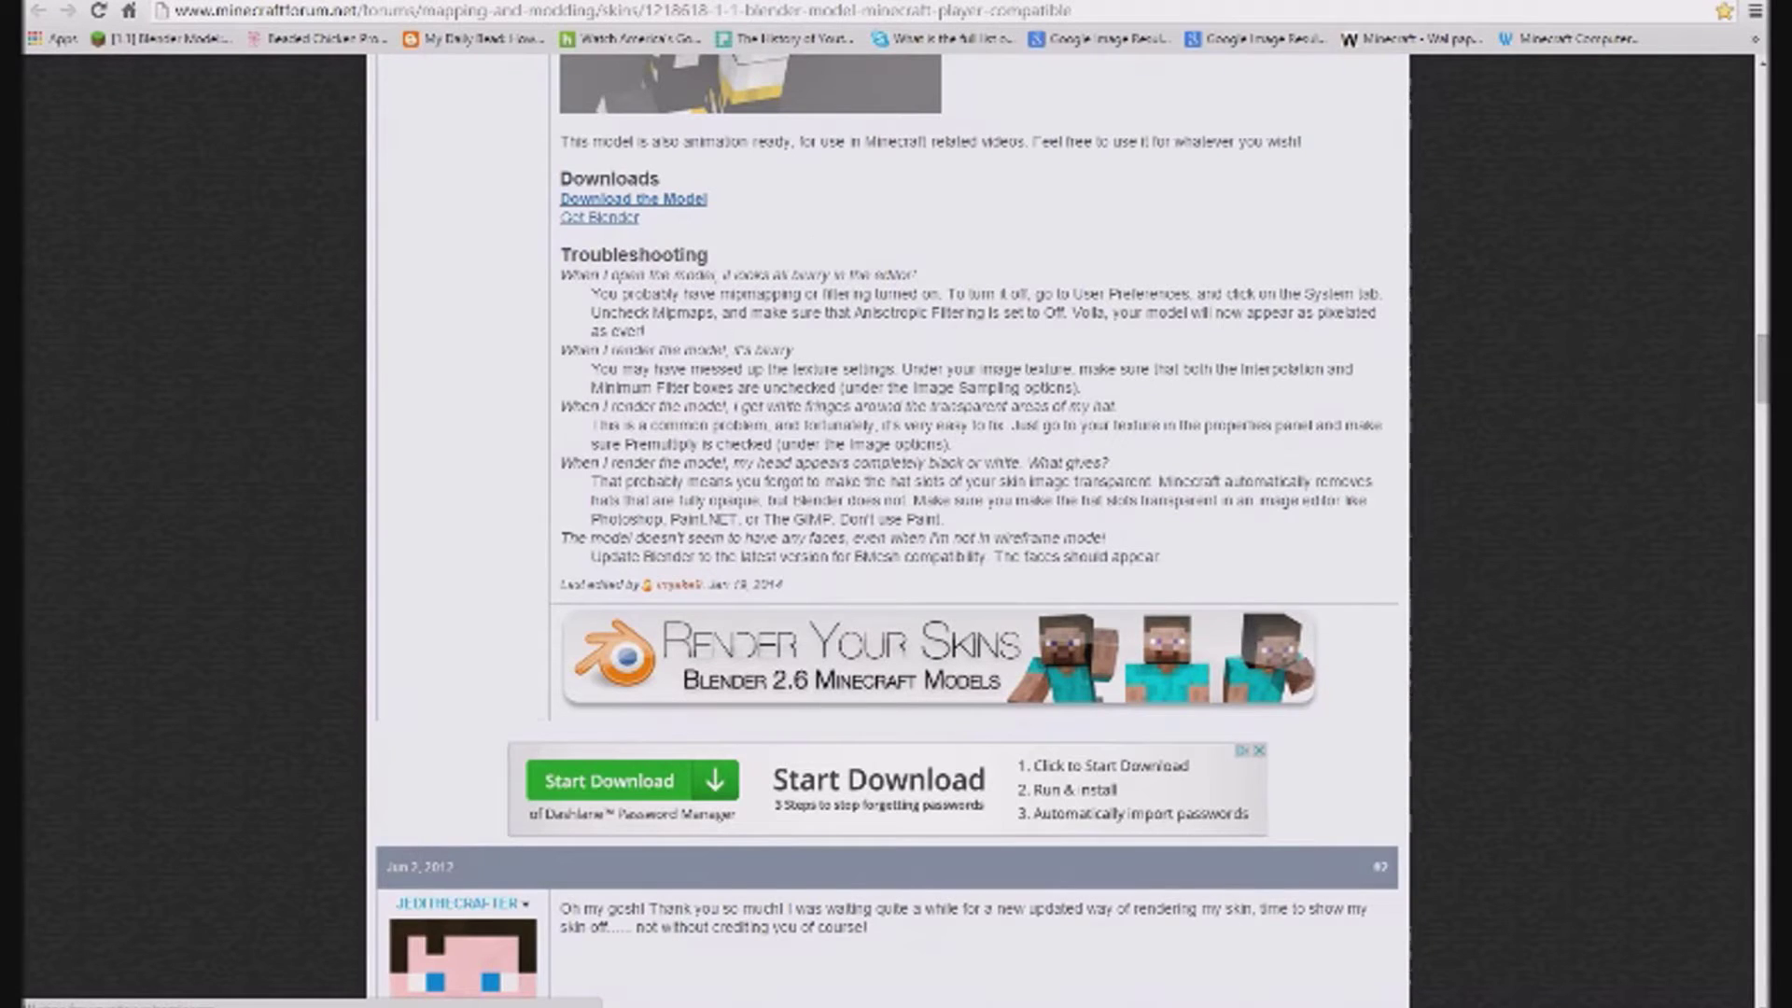
key(super+d)
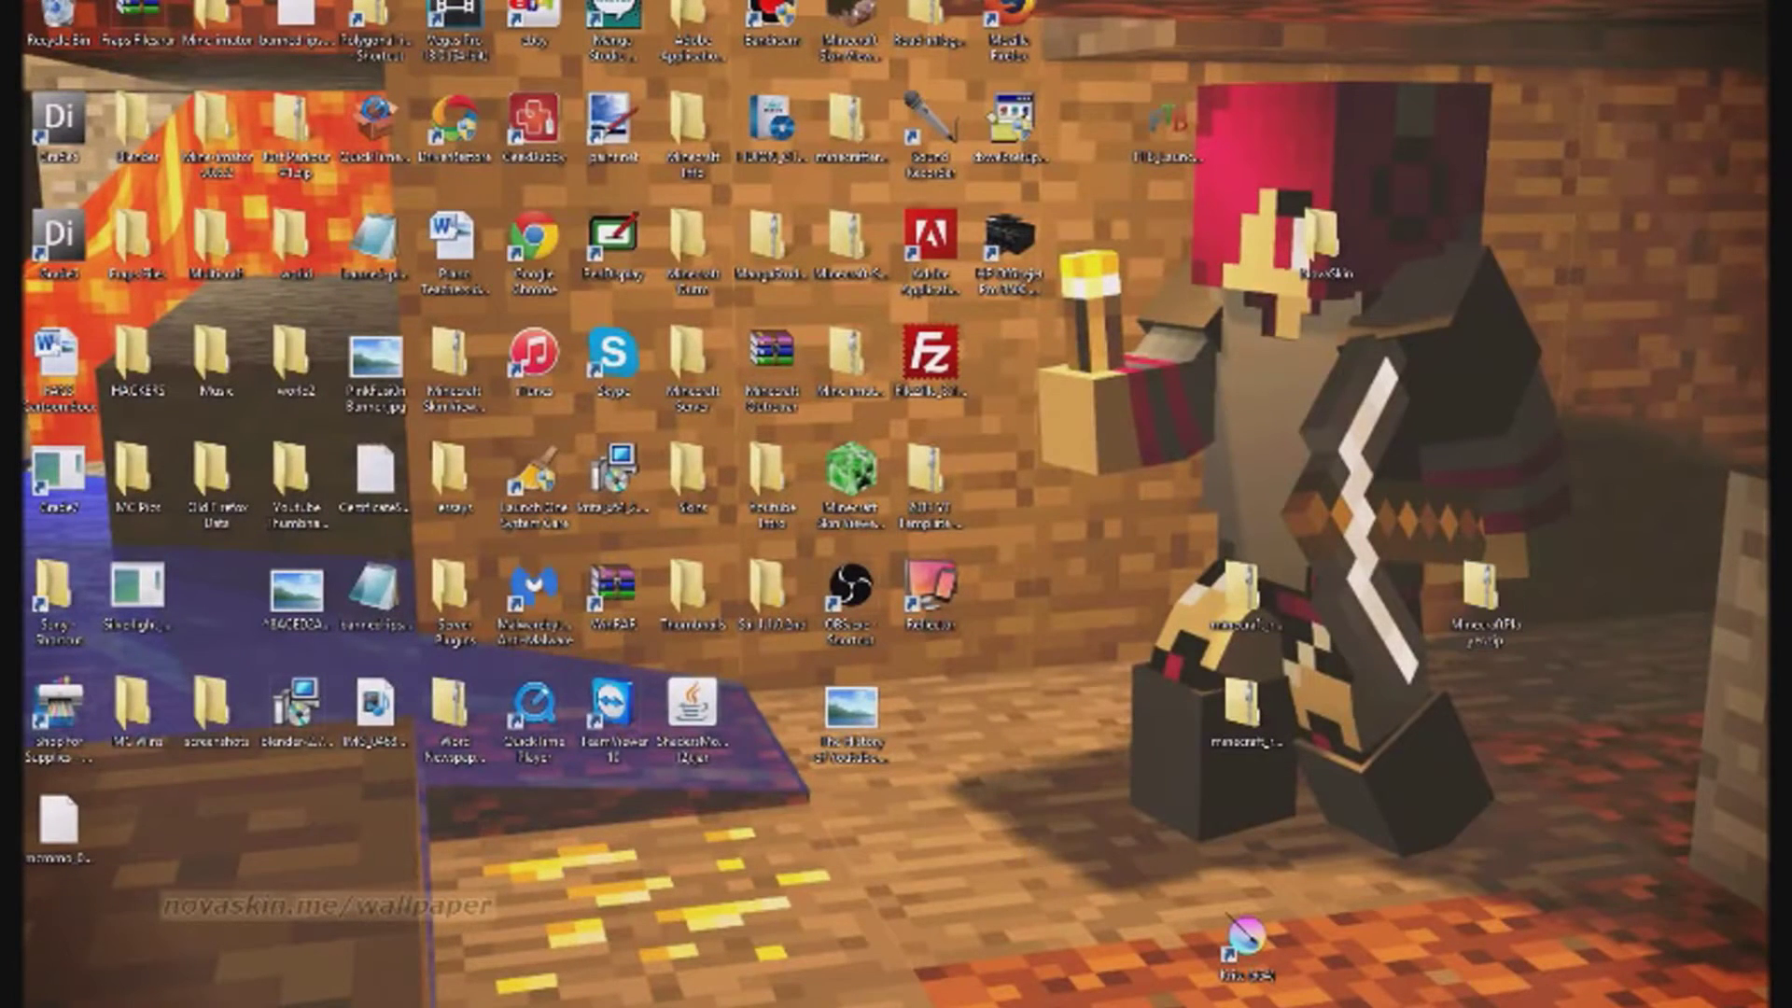
key(super+d)
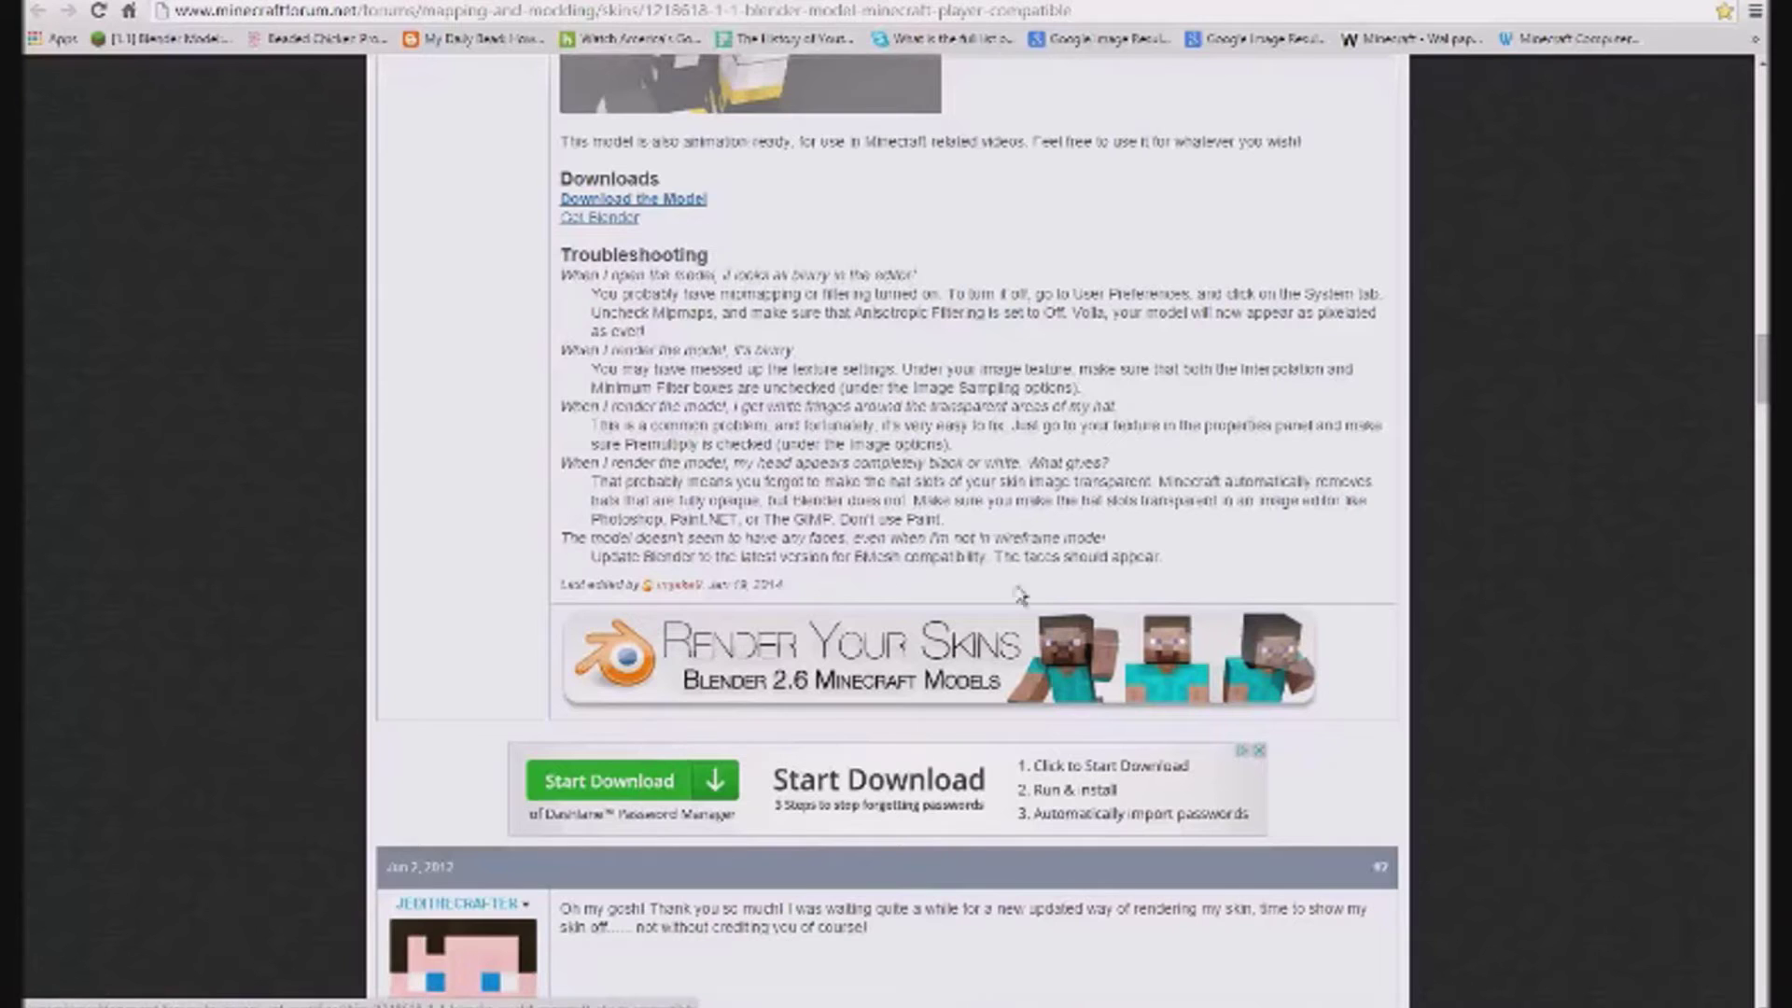
click(607, 220)
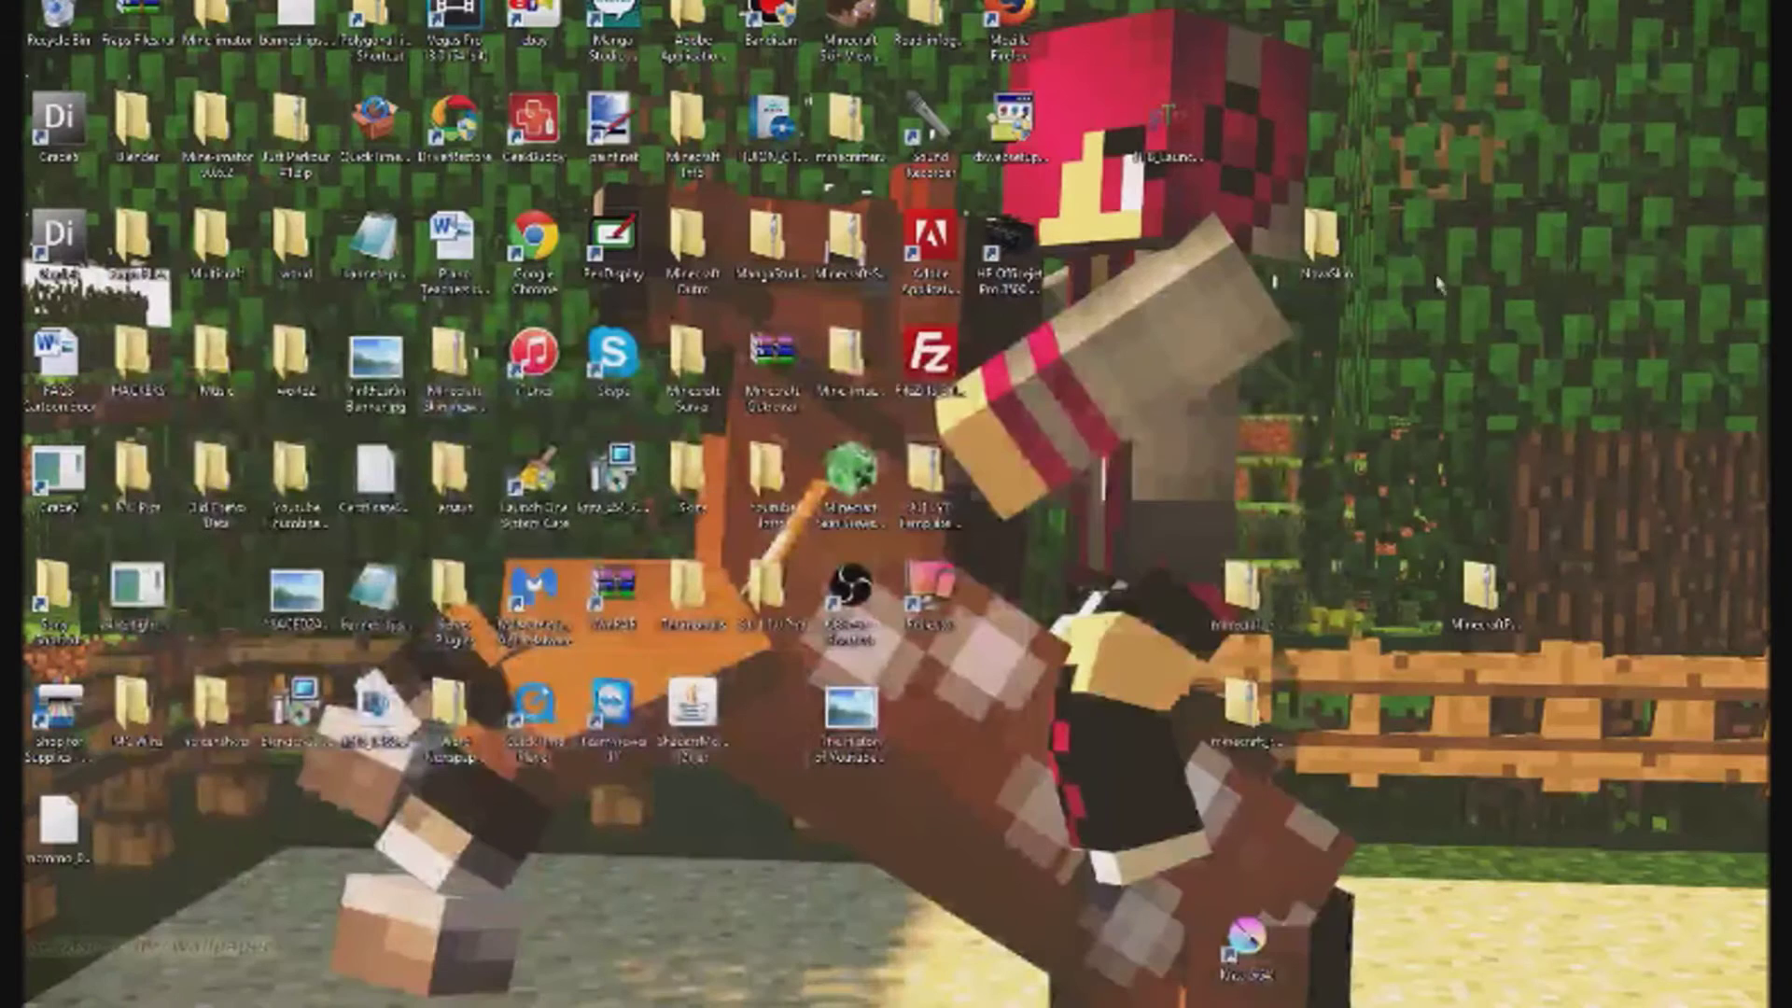
Open MinecraftPlayer.blend from the desktop's MinecraftPlayer.zip archive in Blender.
double_click(1484, 598)
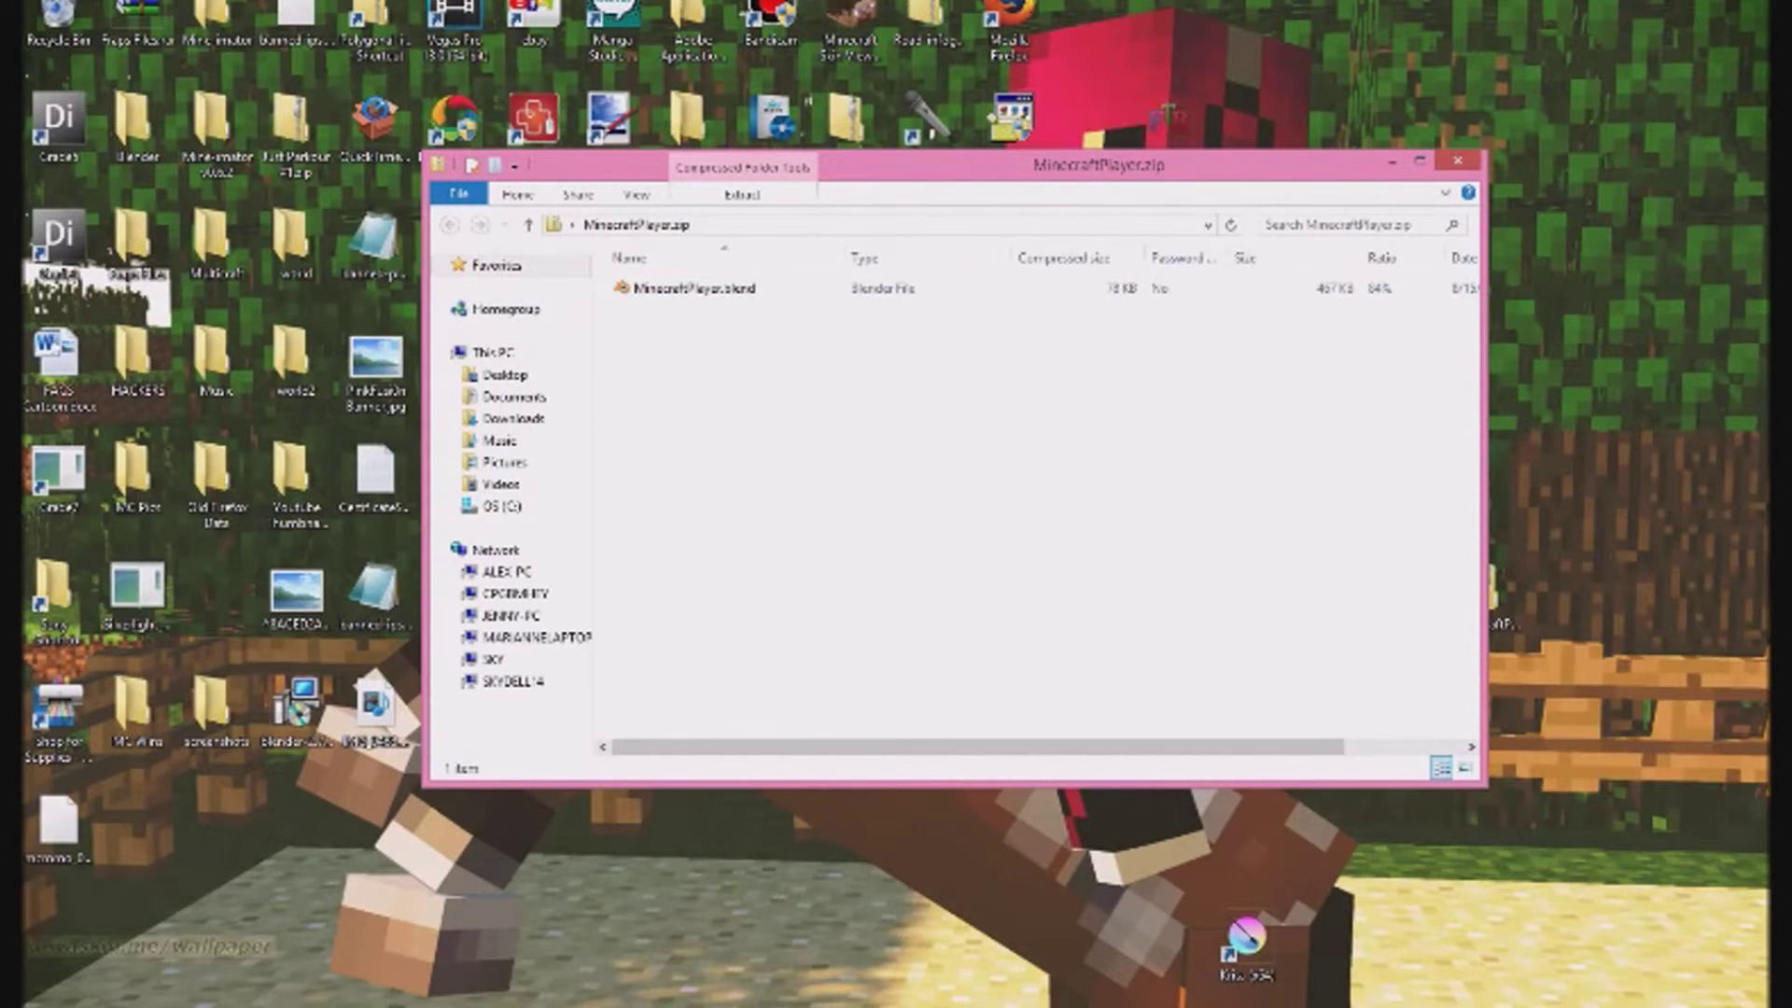
click(757, 293)
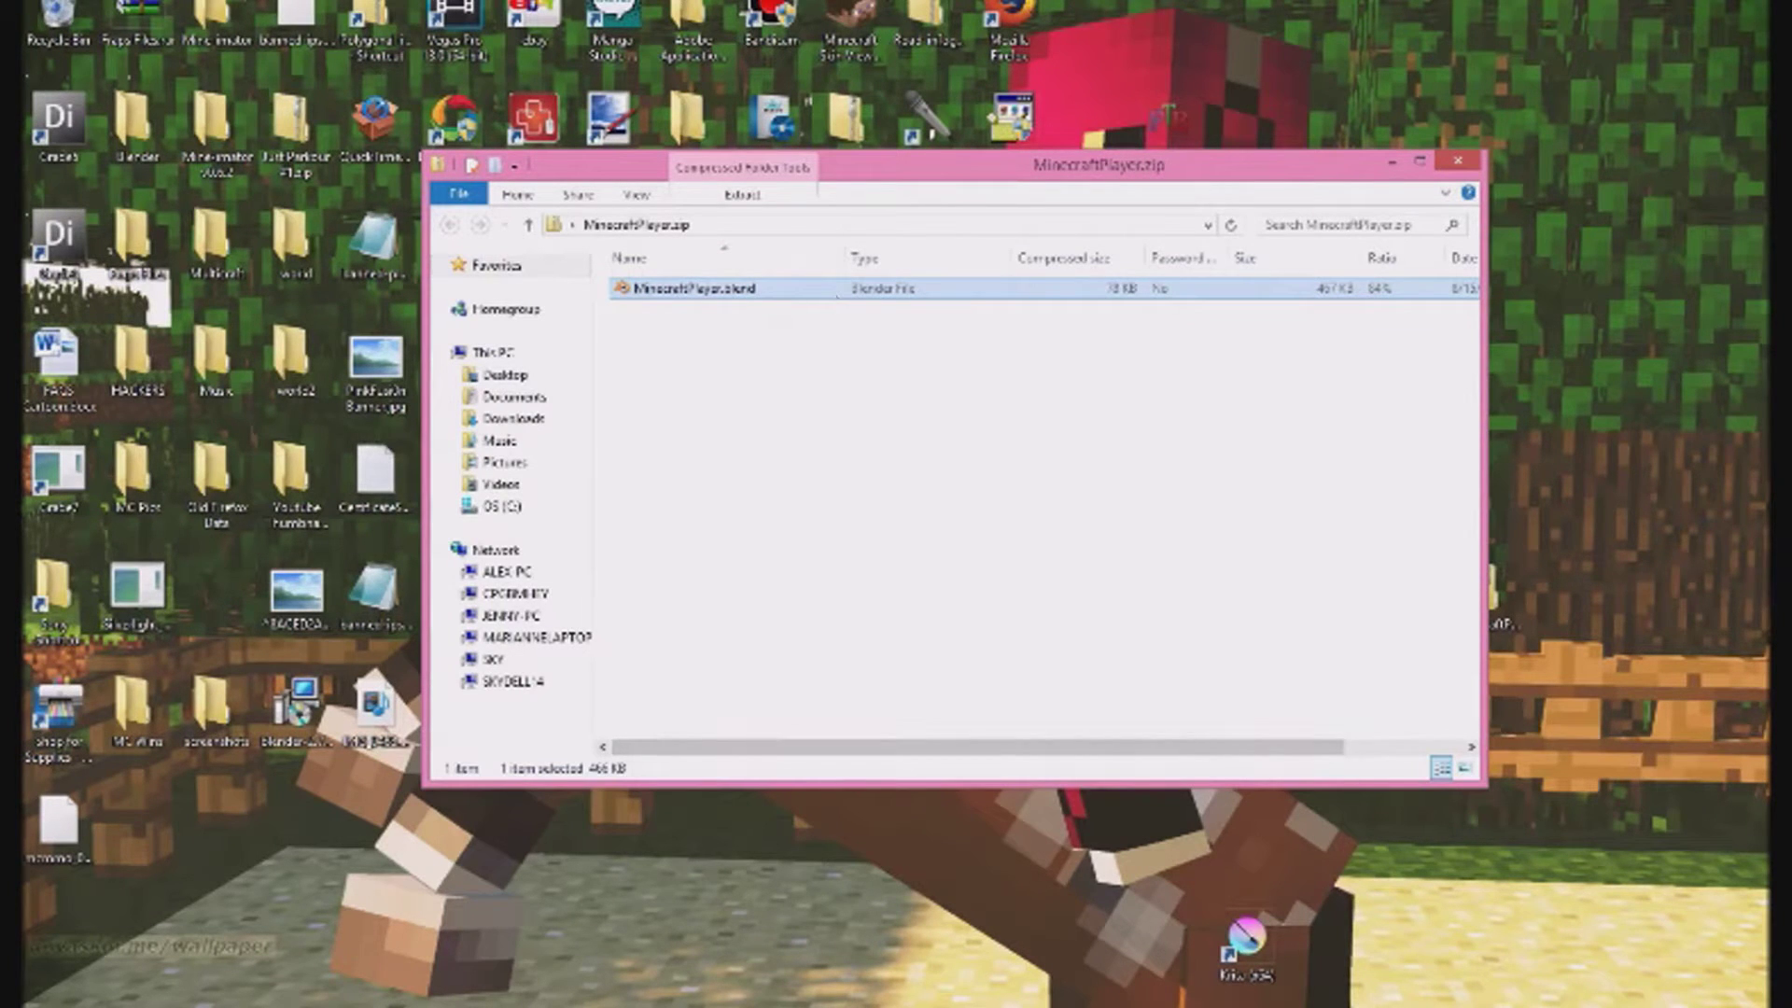
click(1559, 1003)
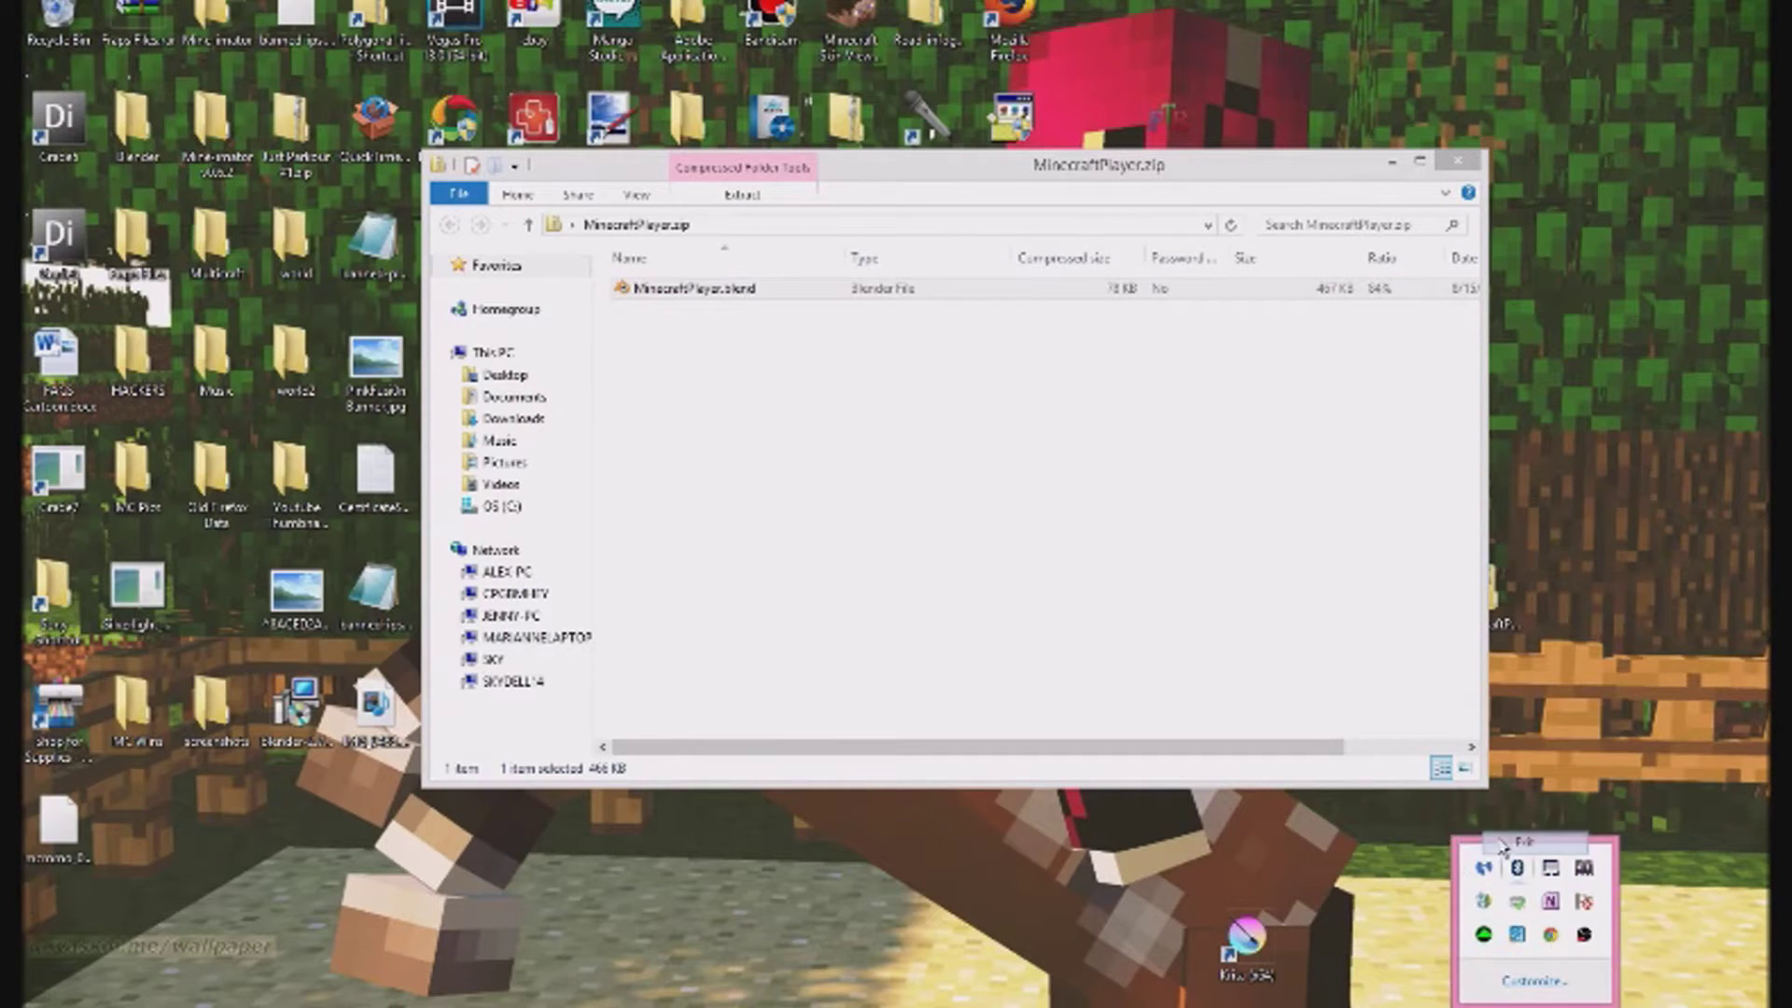
click(1605, 691)
click(910, 292)
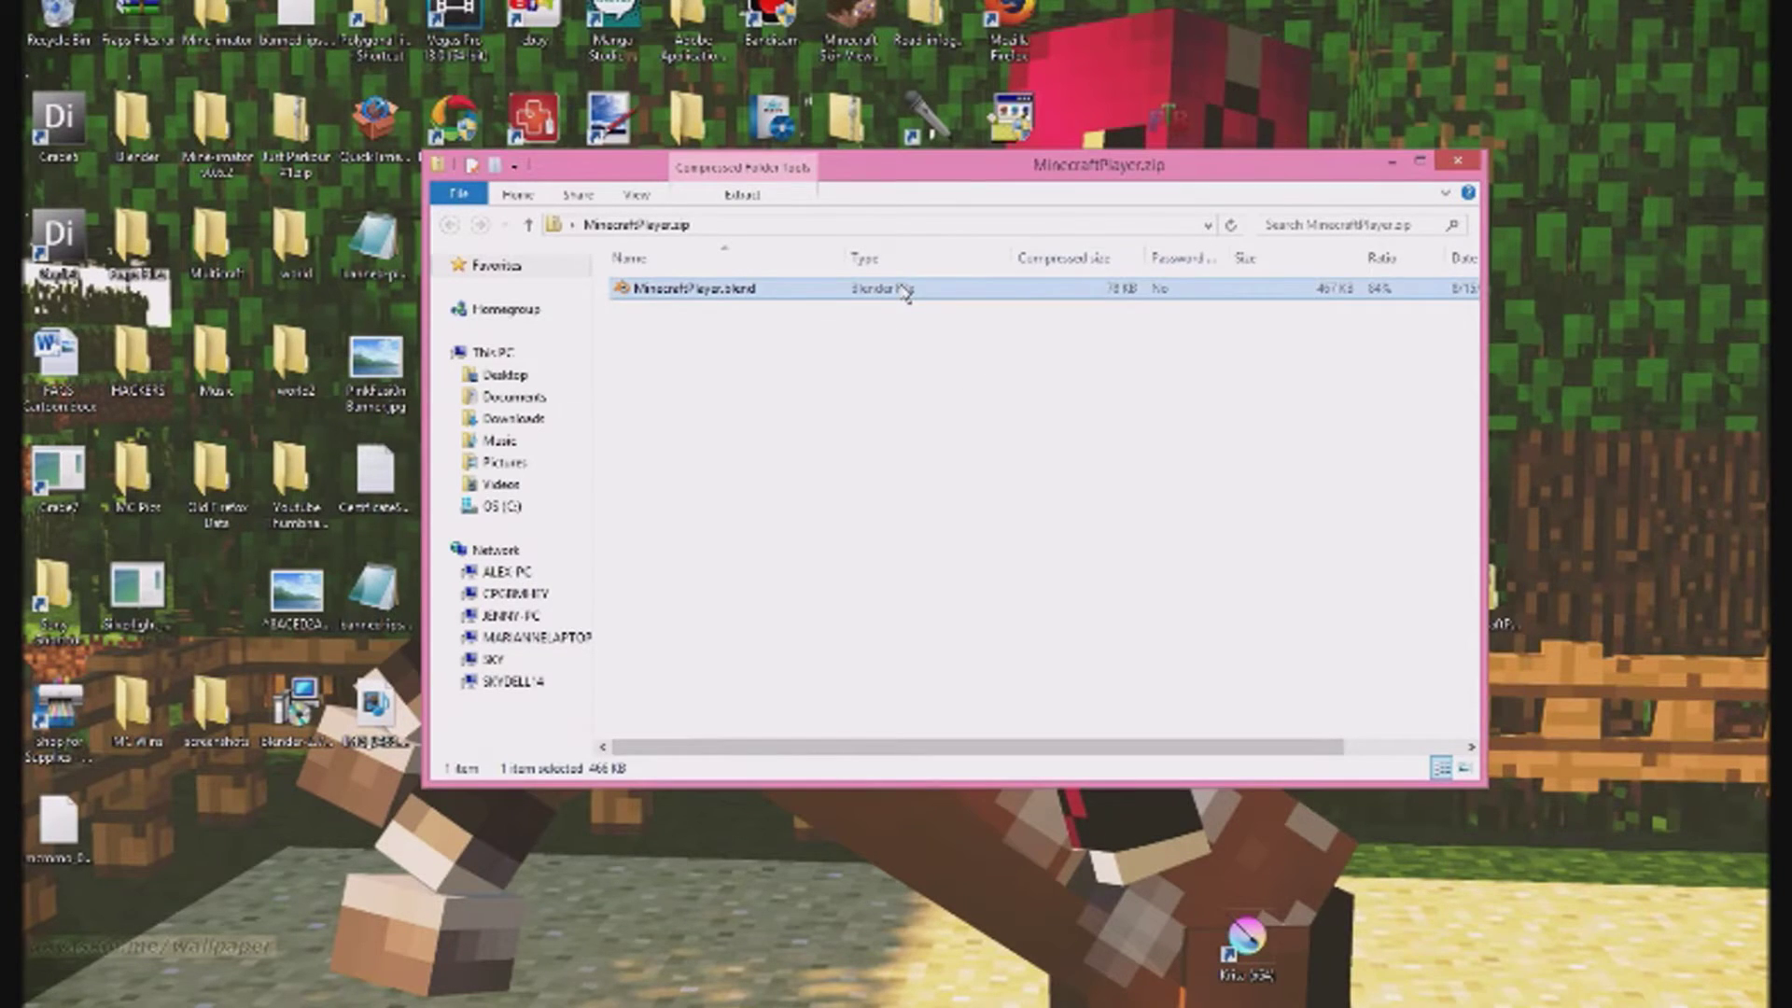
double_click(940, 291)
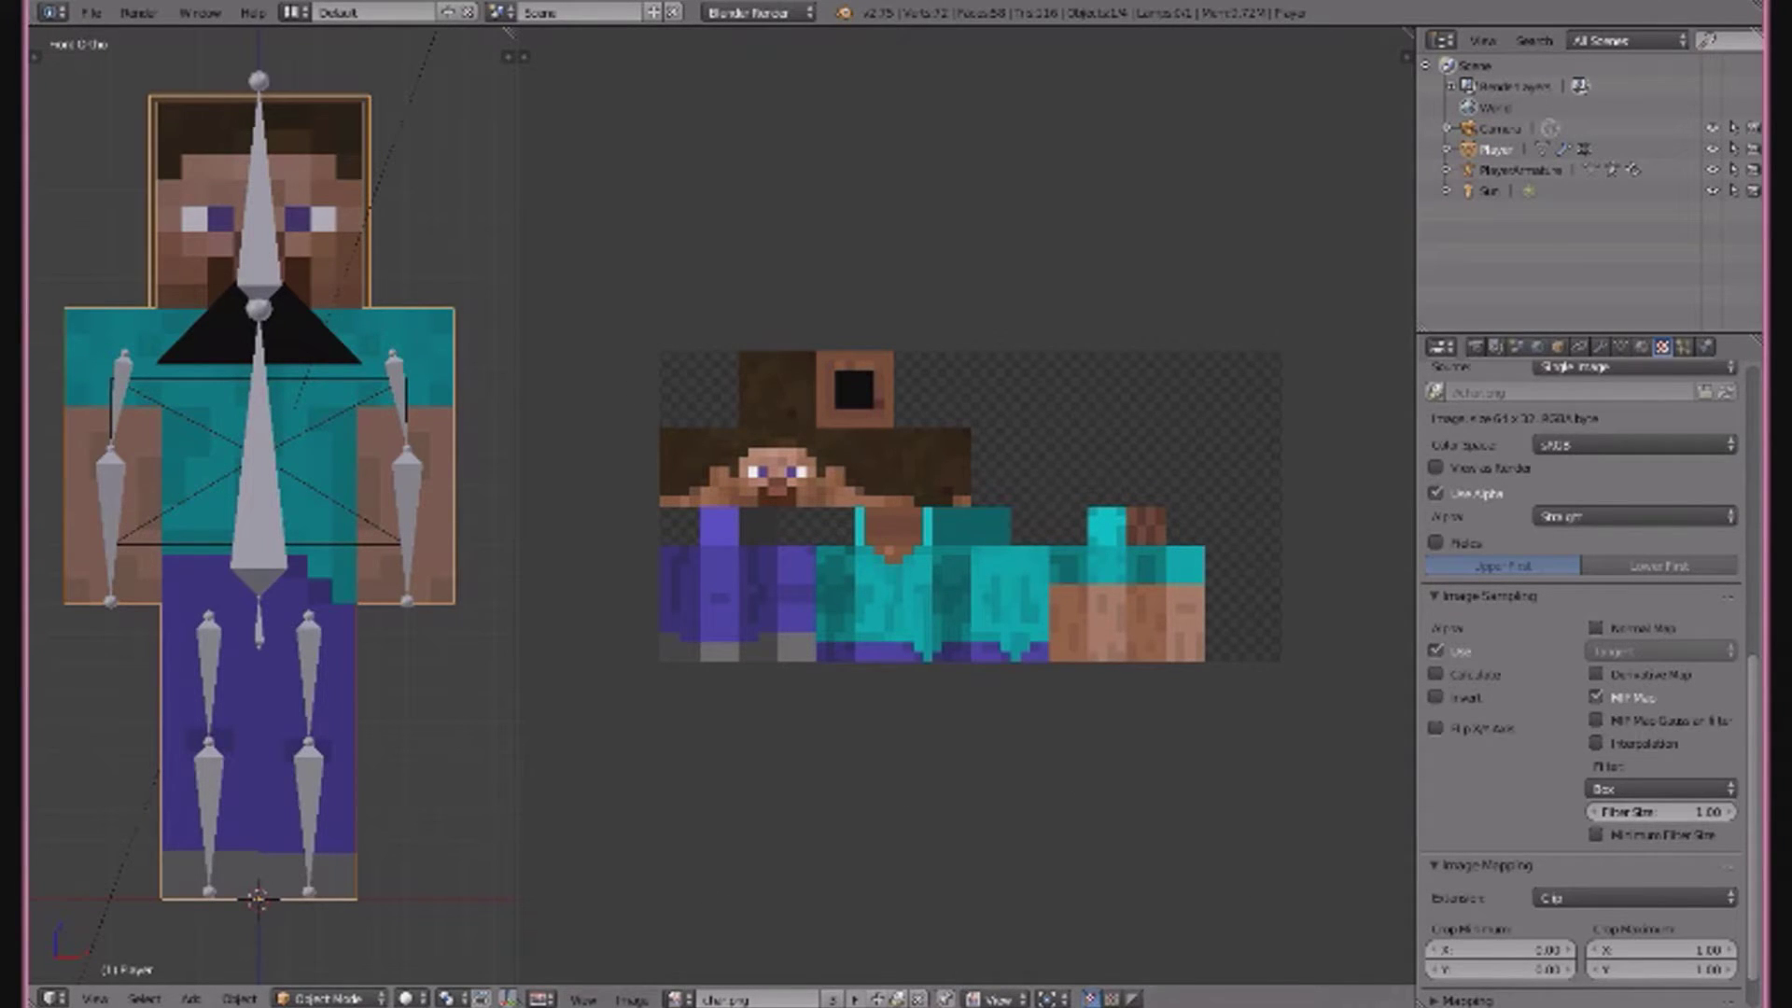
Unpack the skin texture by writing char.png to the current directory's textures folder.
click(901, 1001)
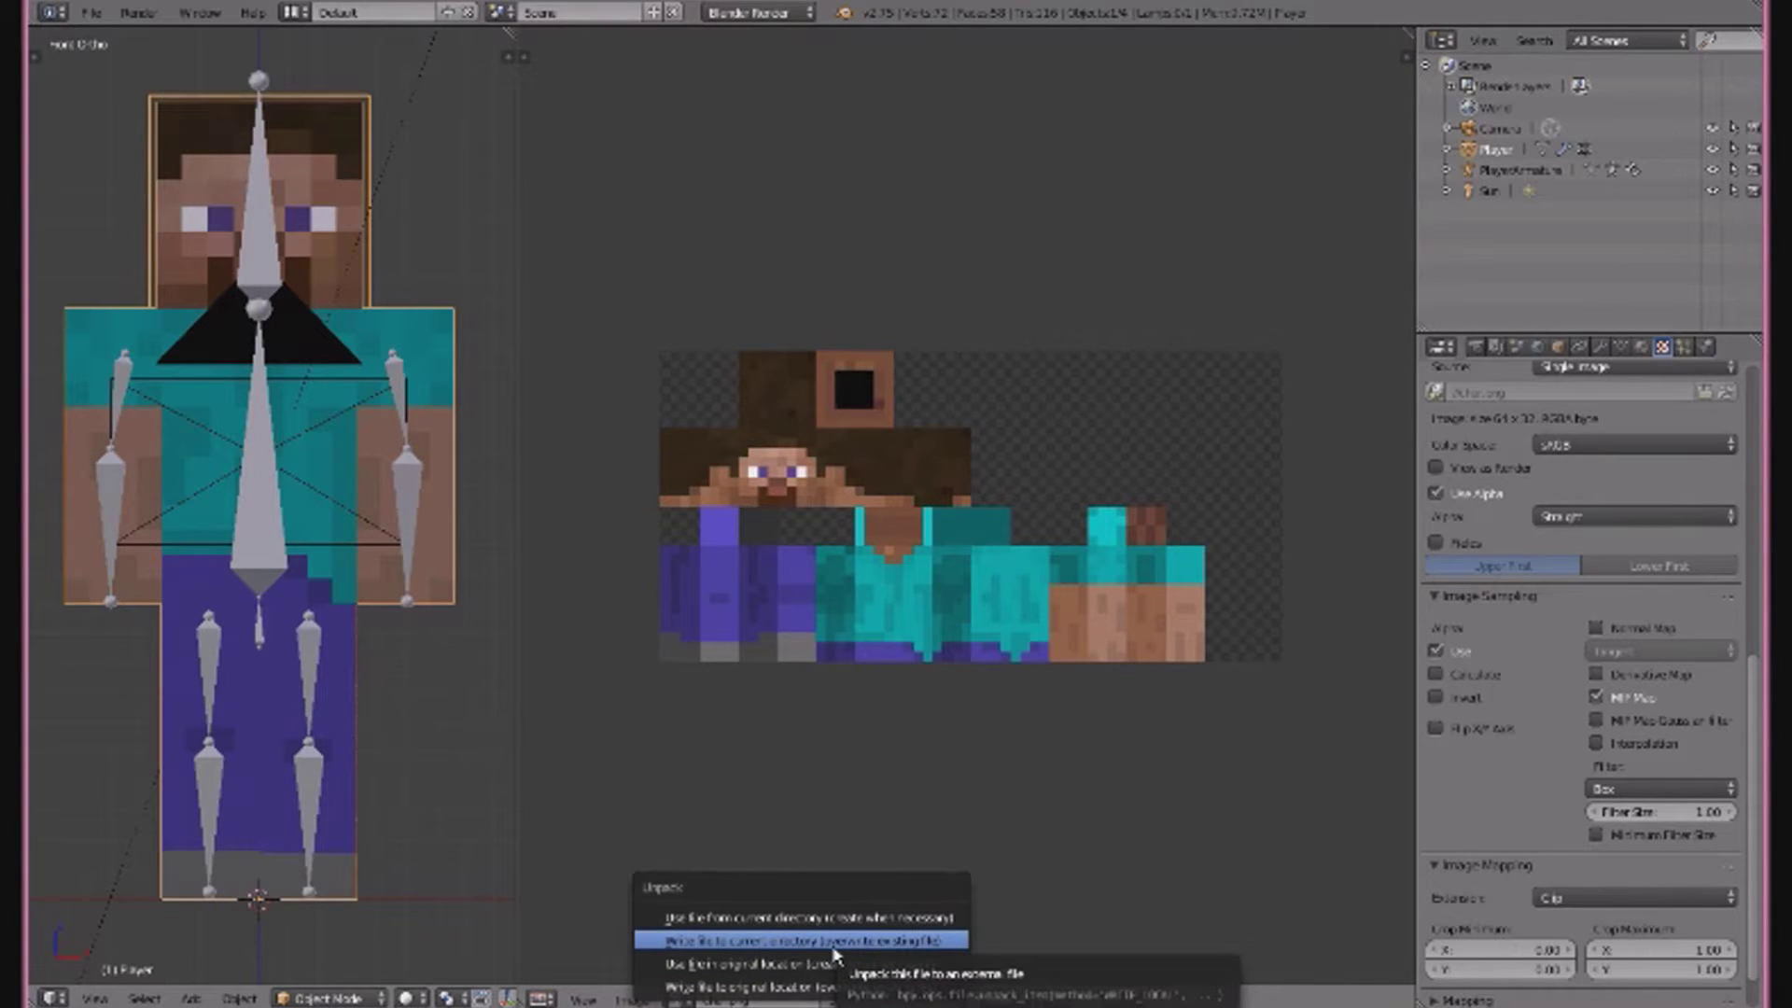
click(839, 943)
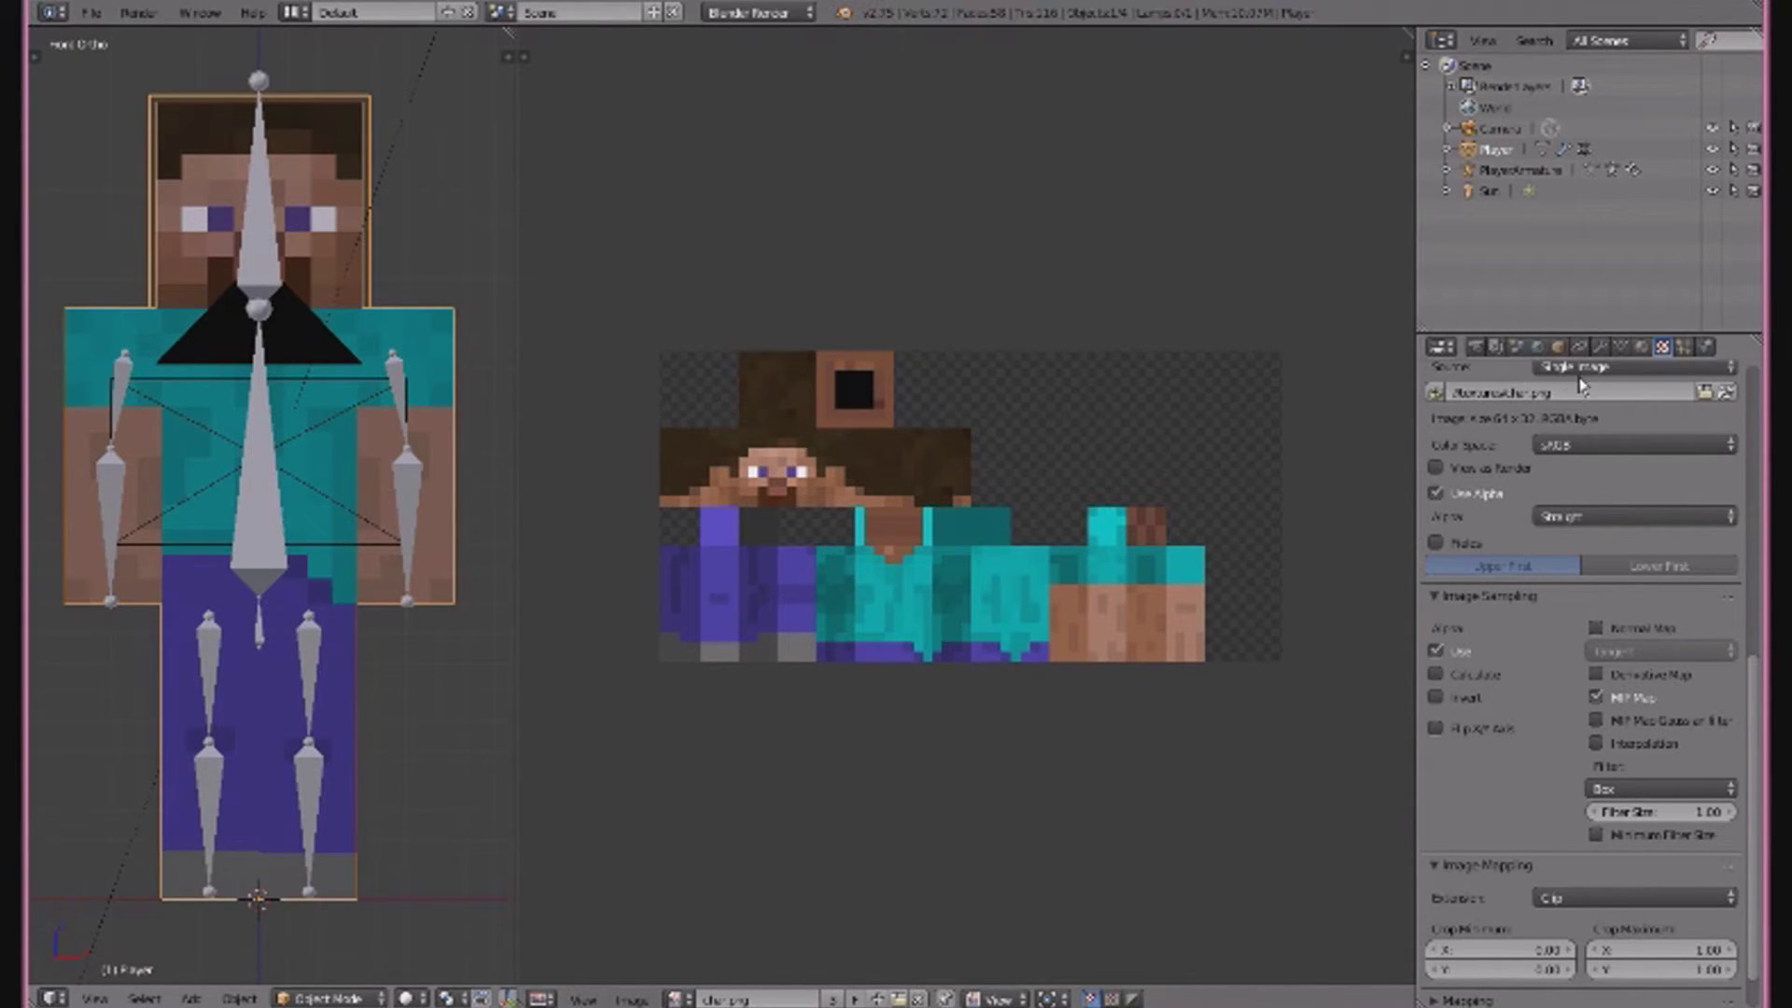
Set the render resolution percentage to 100%.
click(1479, 348)
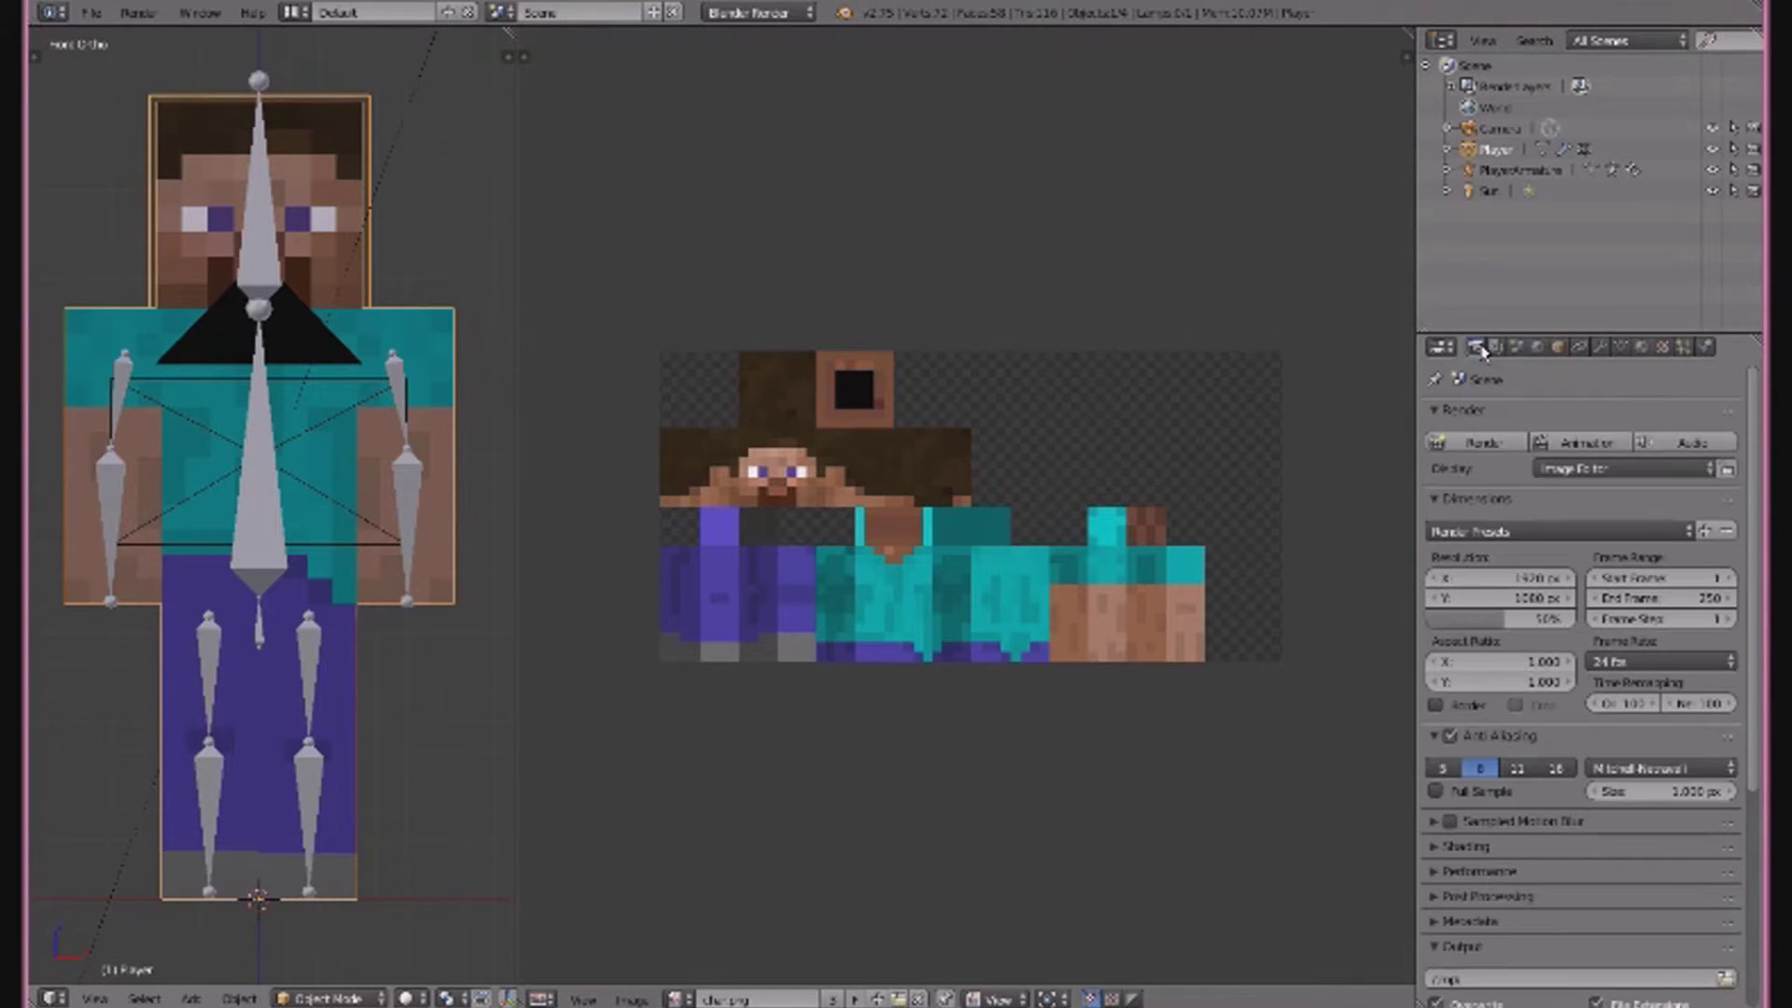
click(1499, 620)
text(100)
key(Return)
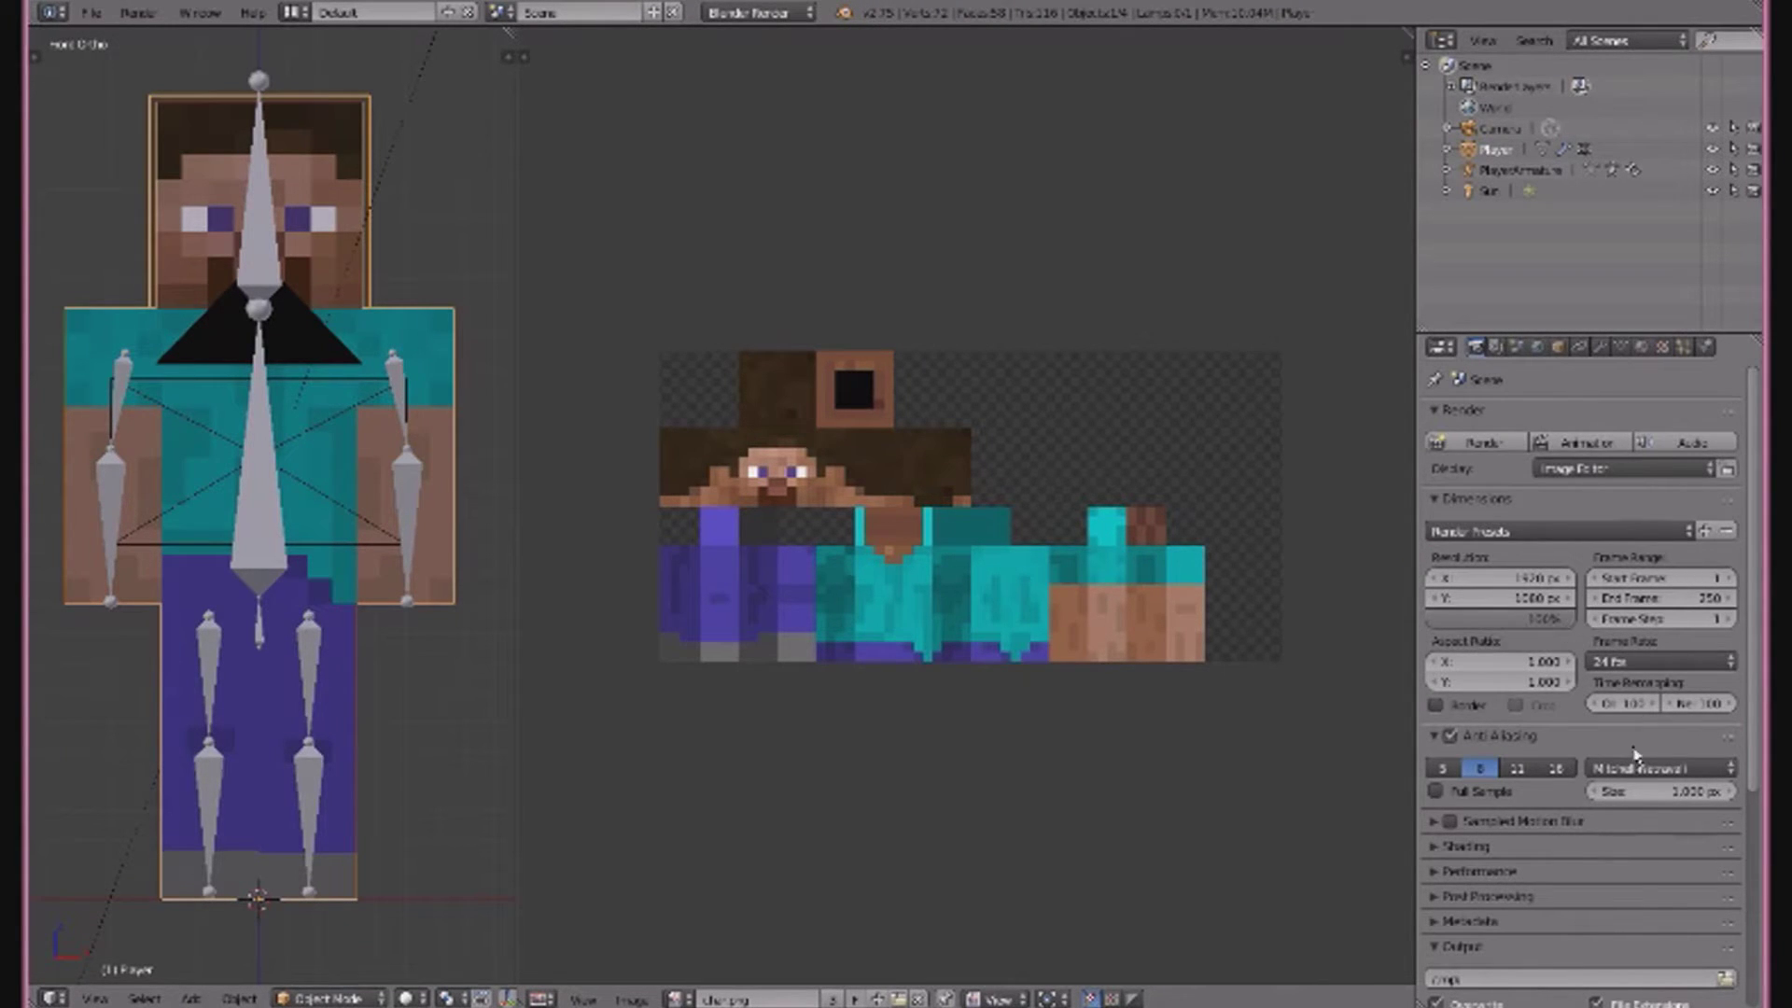
Make the render background Transparent and set the PNG output to RGBA.
scroll(1761, 630, down, 8)
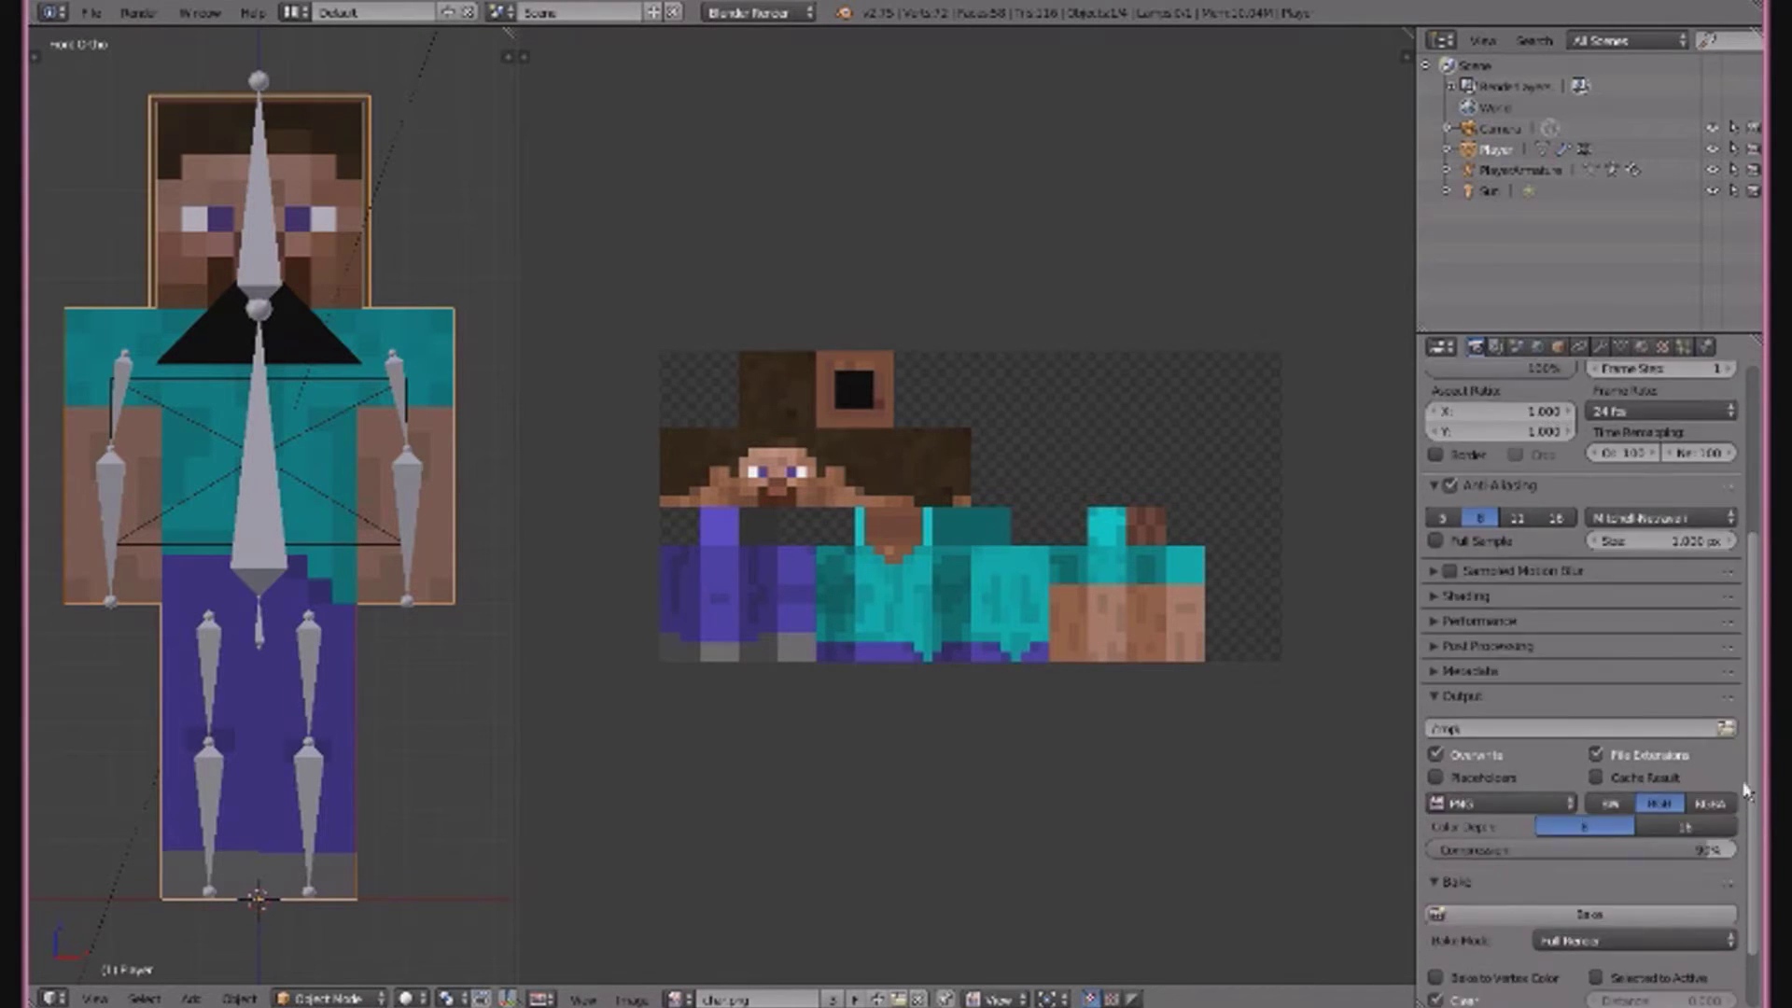
click(1496, 519)
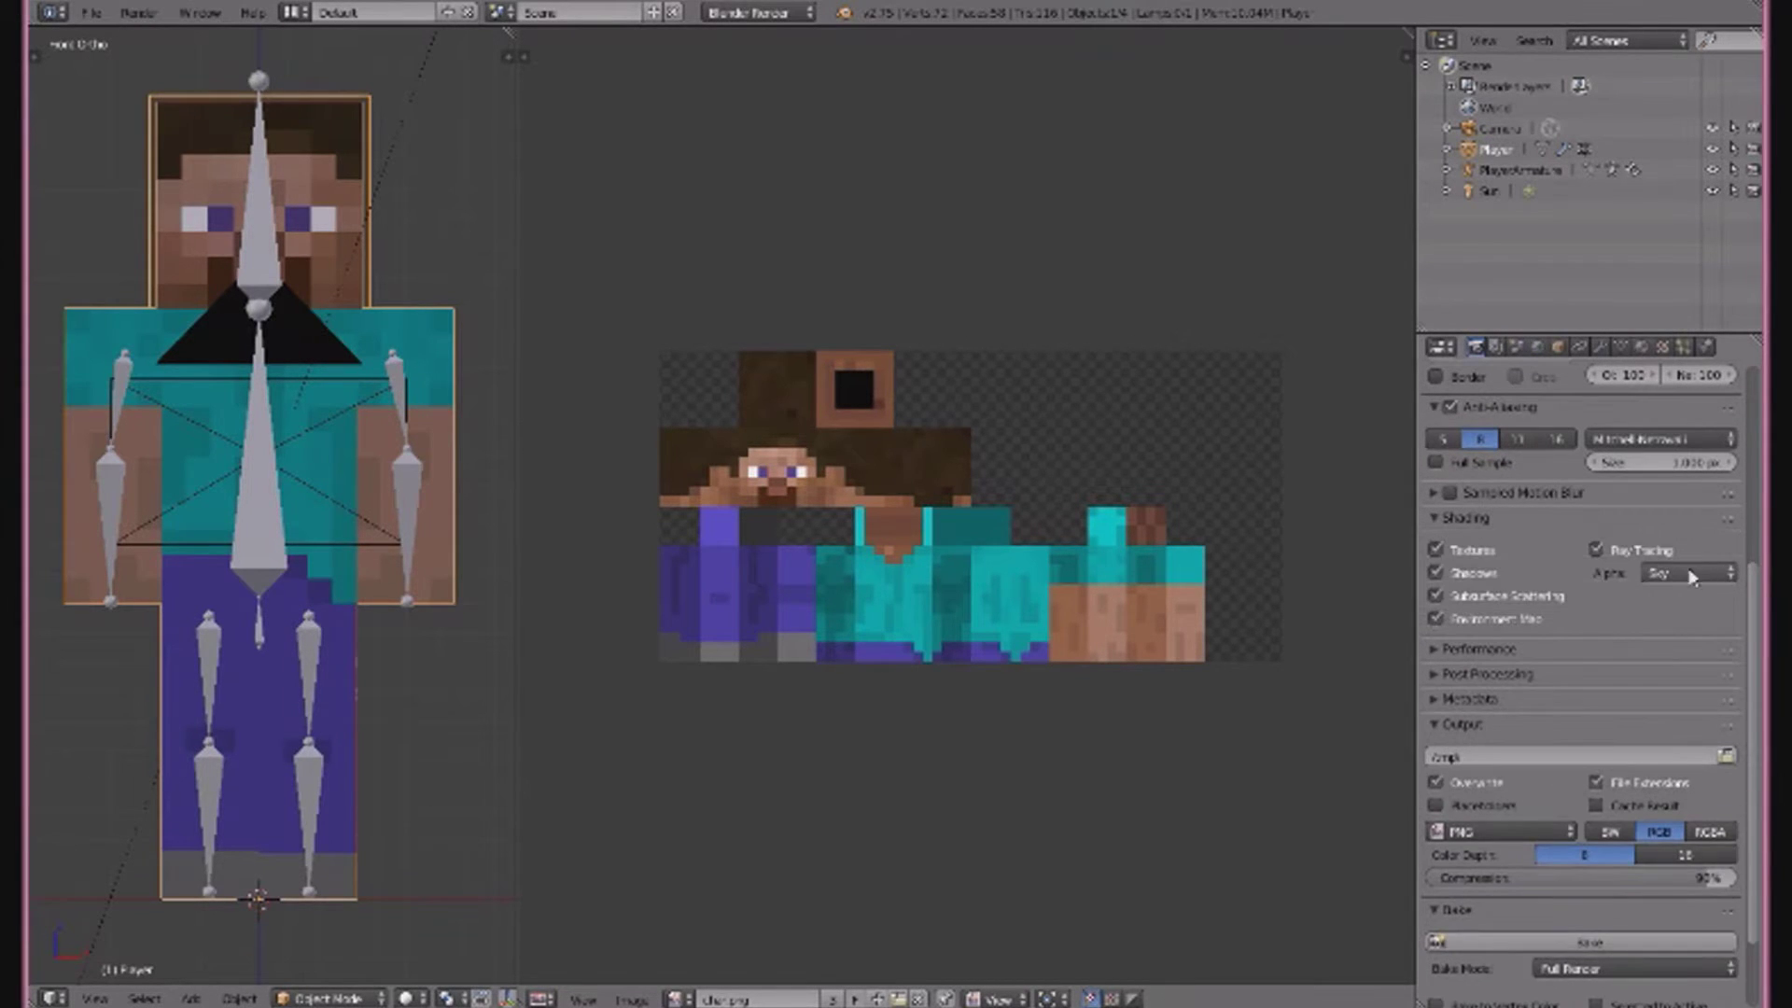
click(1694, 576)
click(1675, 526)
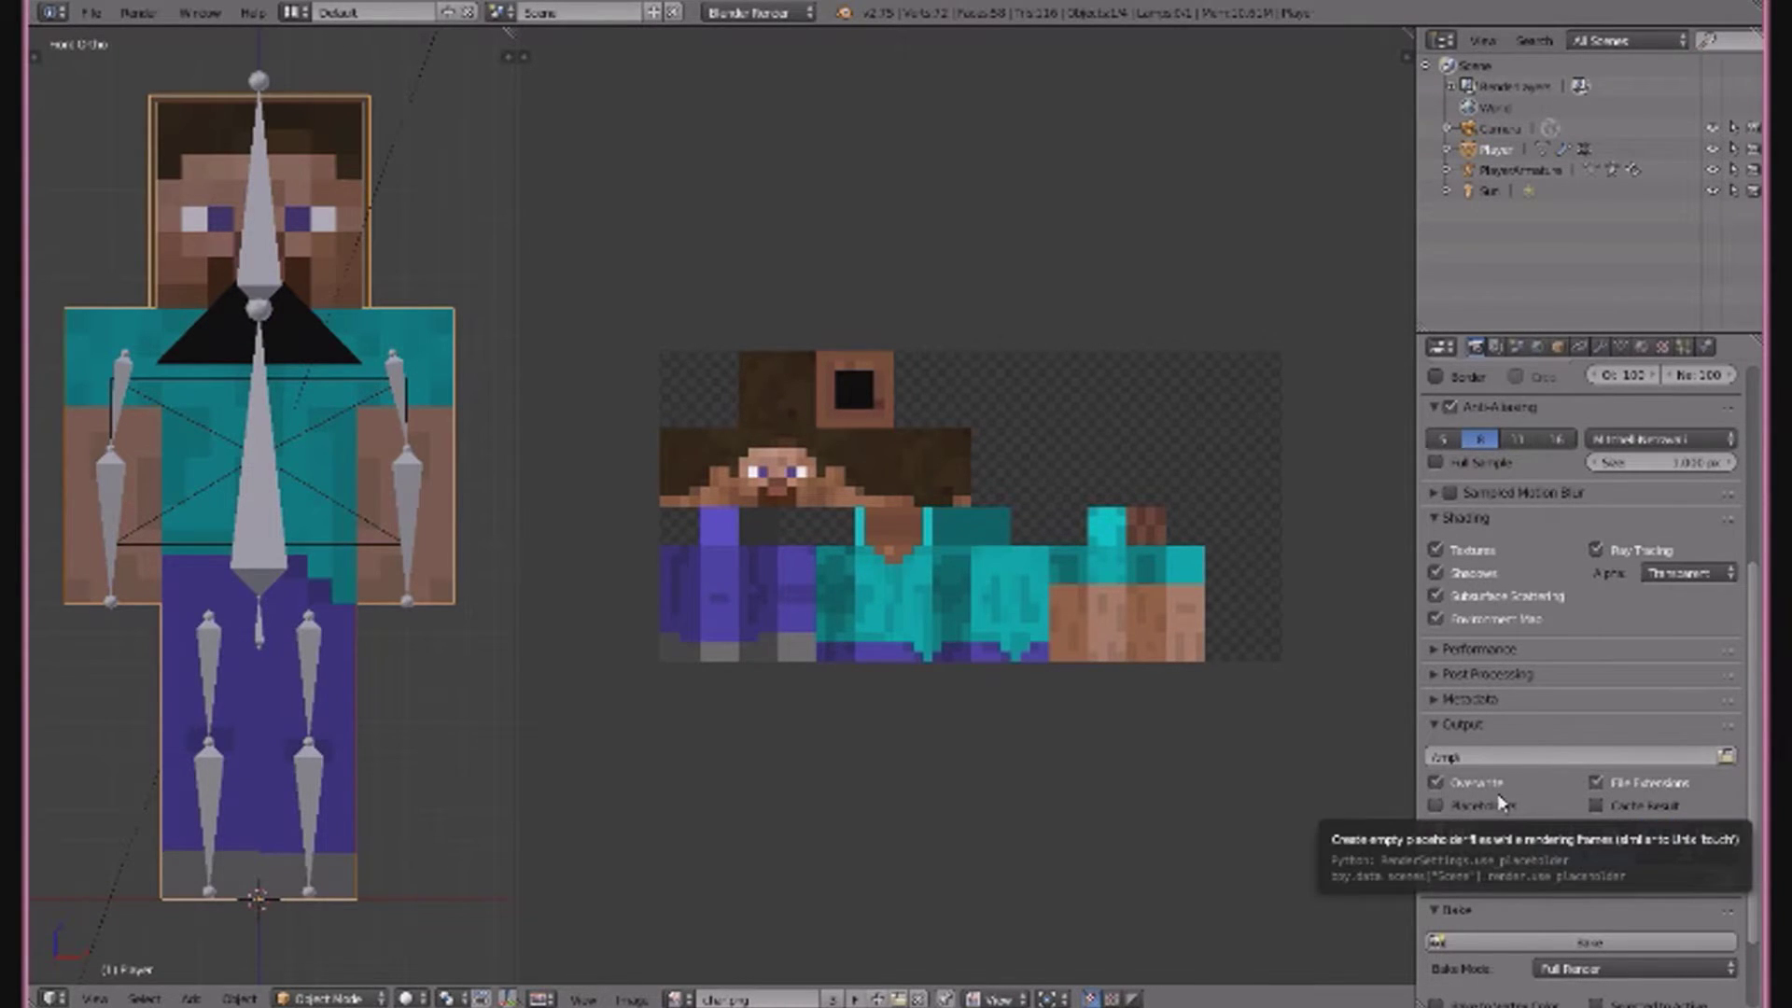
scroll(1760, 644, down, 3)
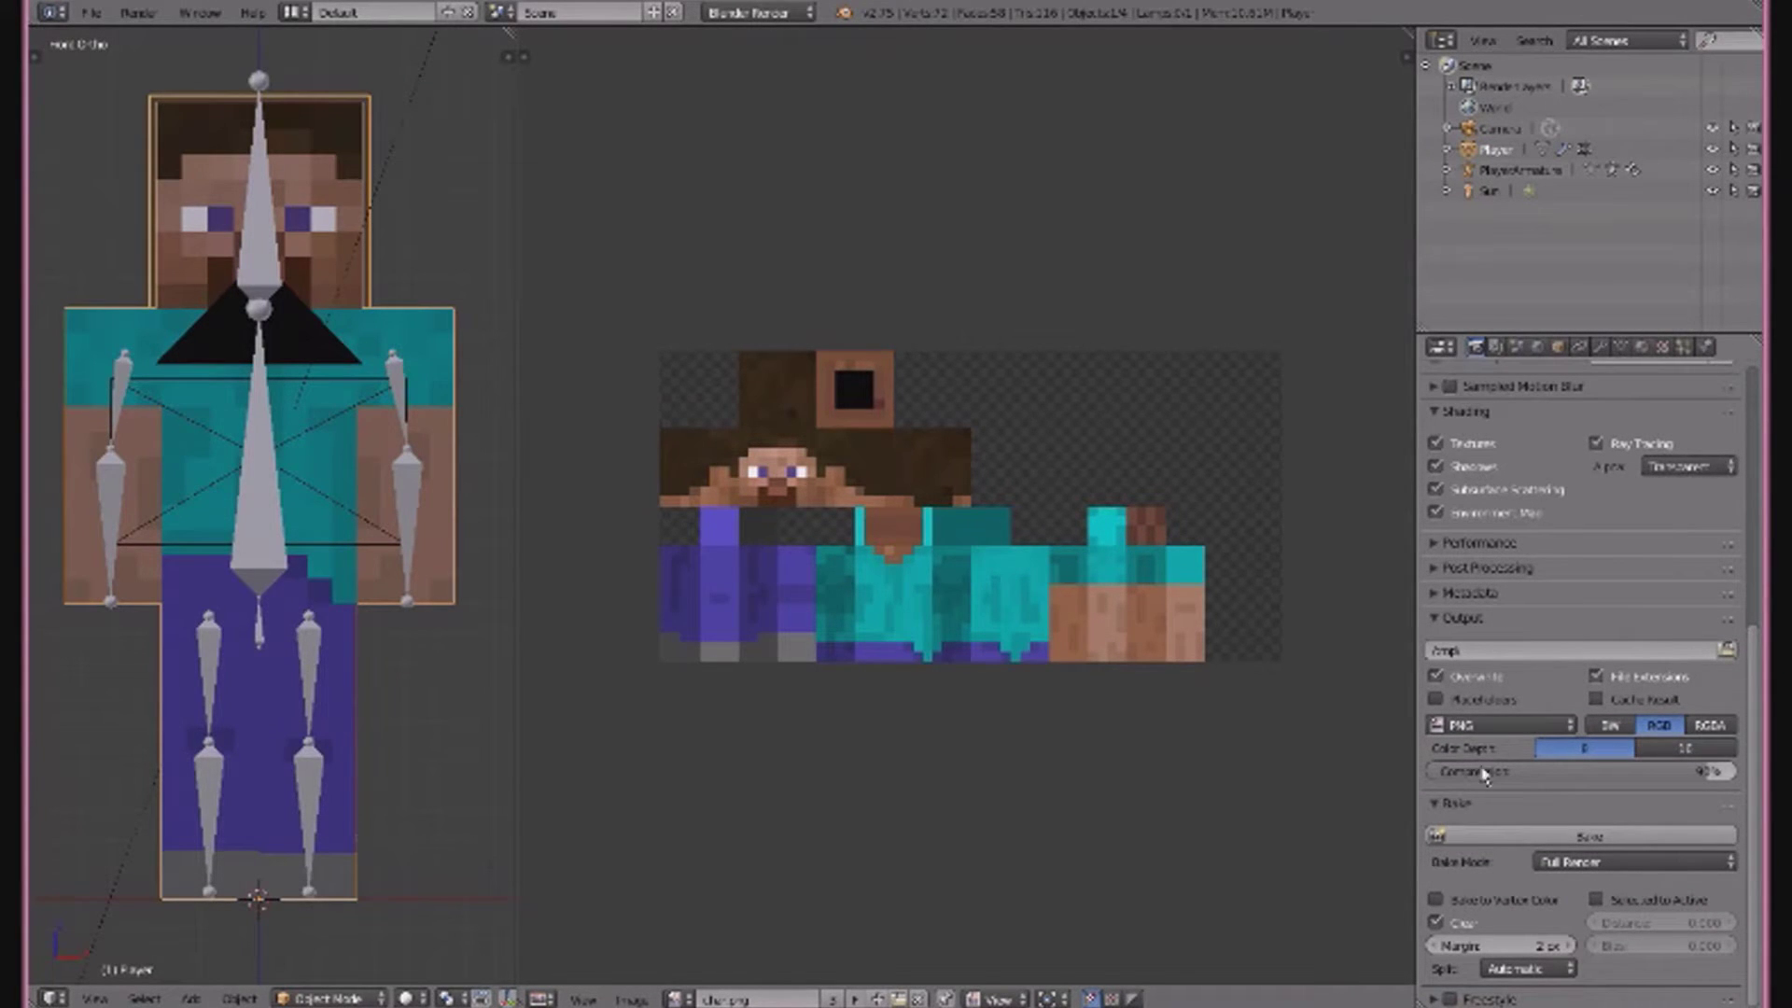
click(1712, 727)
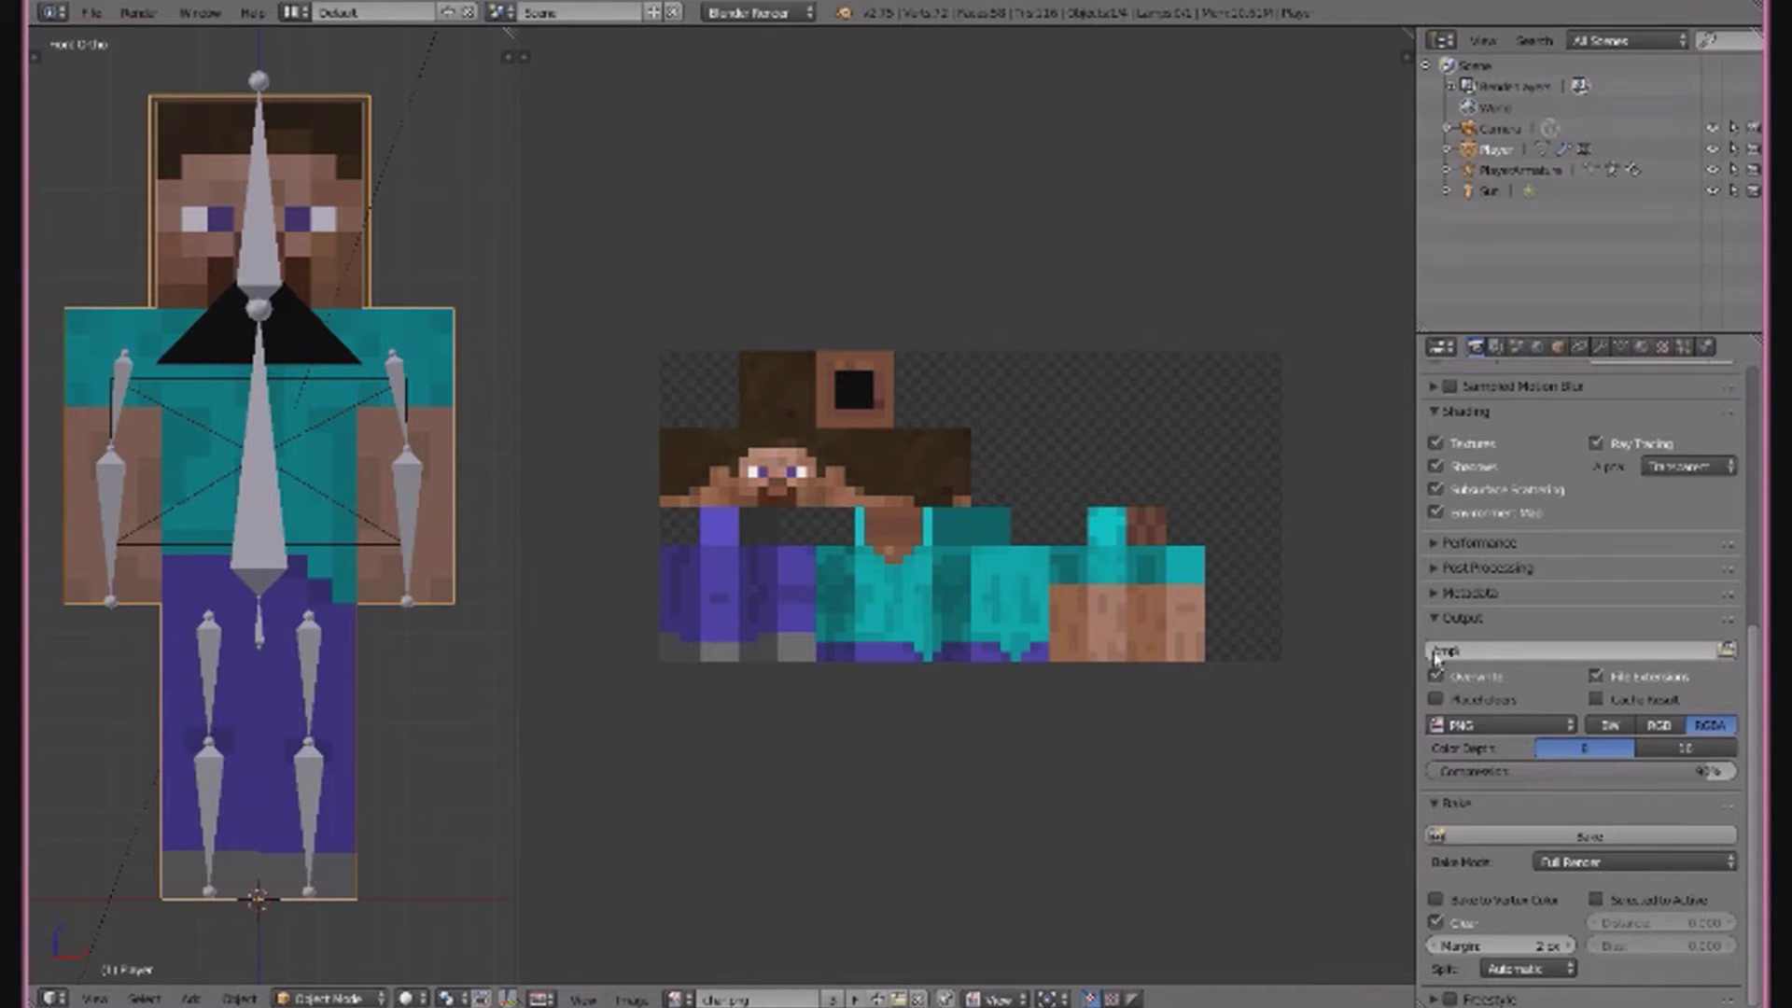
Set the render output path to Desktop > Thumbnails with the filename 'Render 3'.
click(1726, 653)
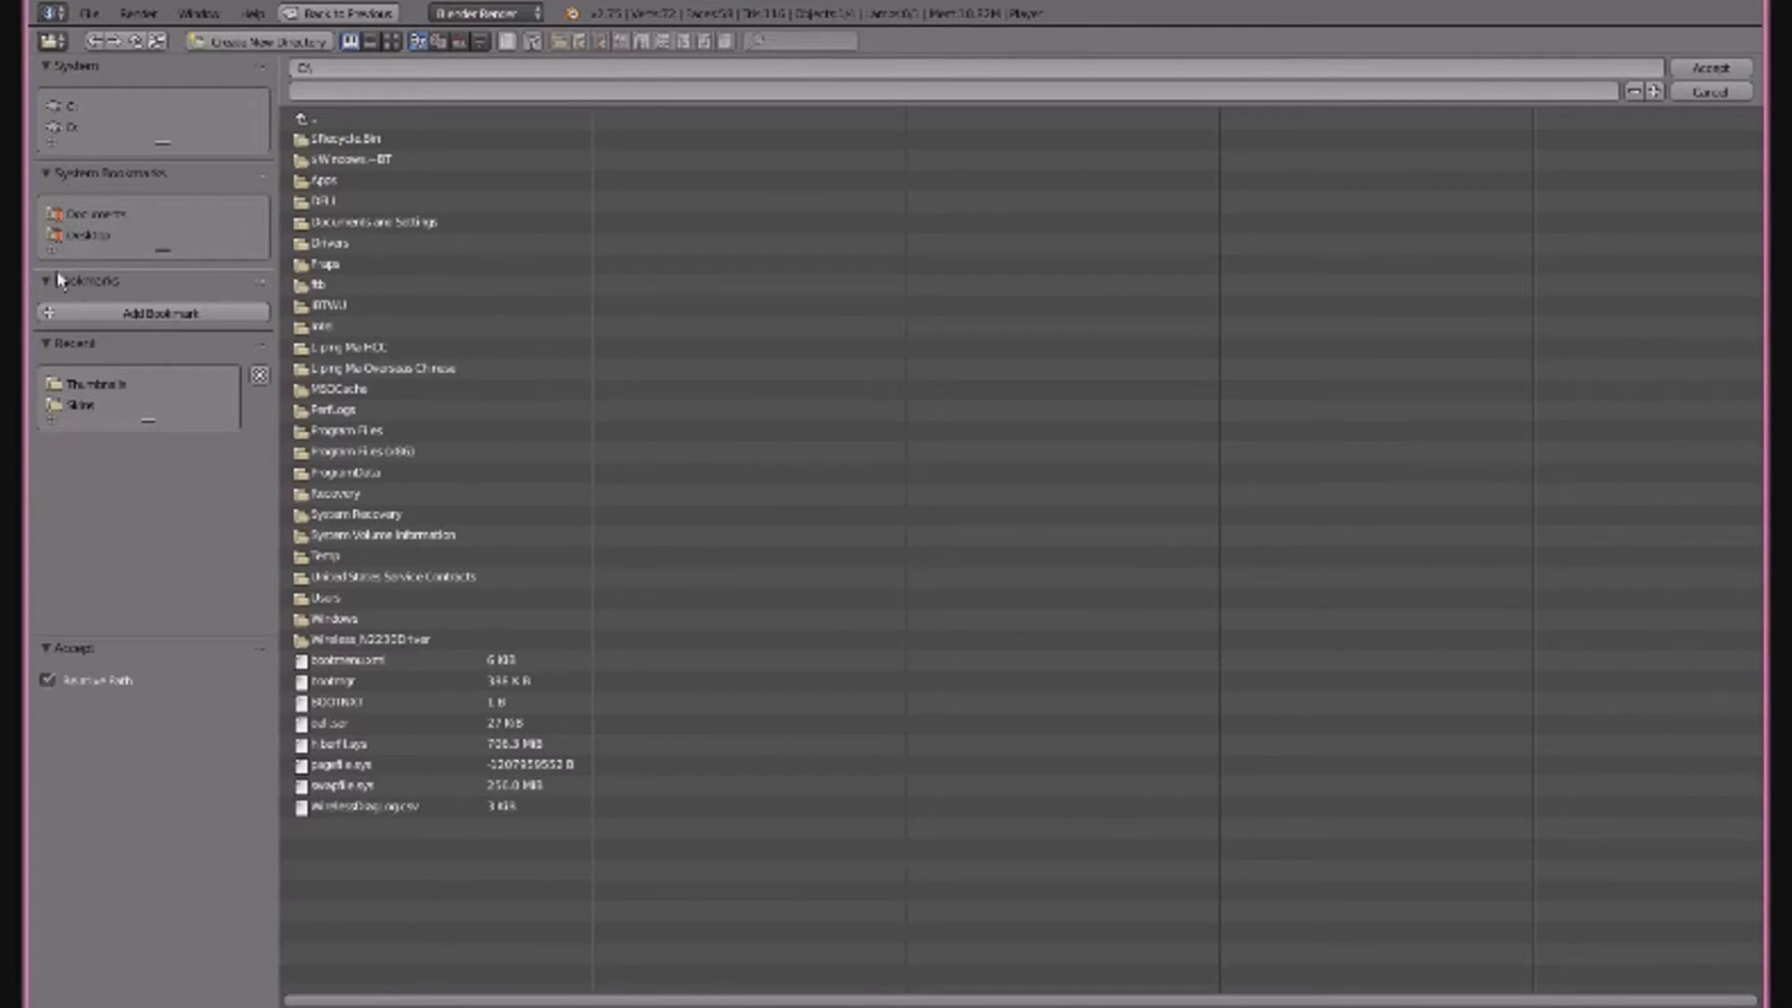
click(111, 236)
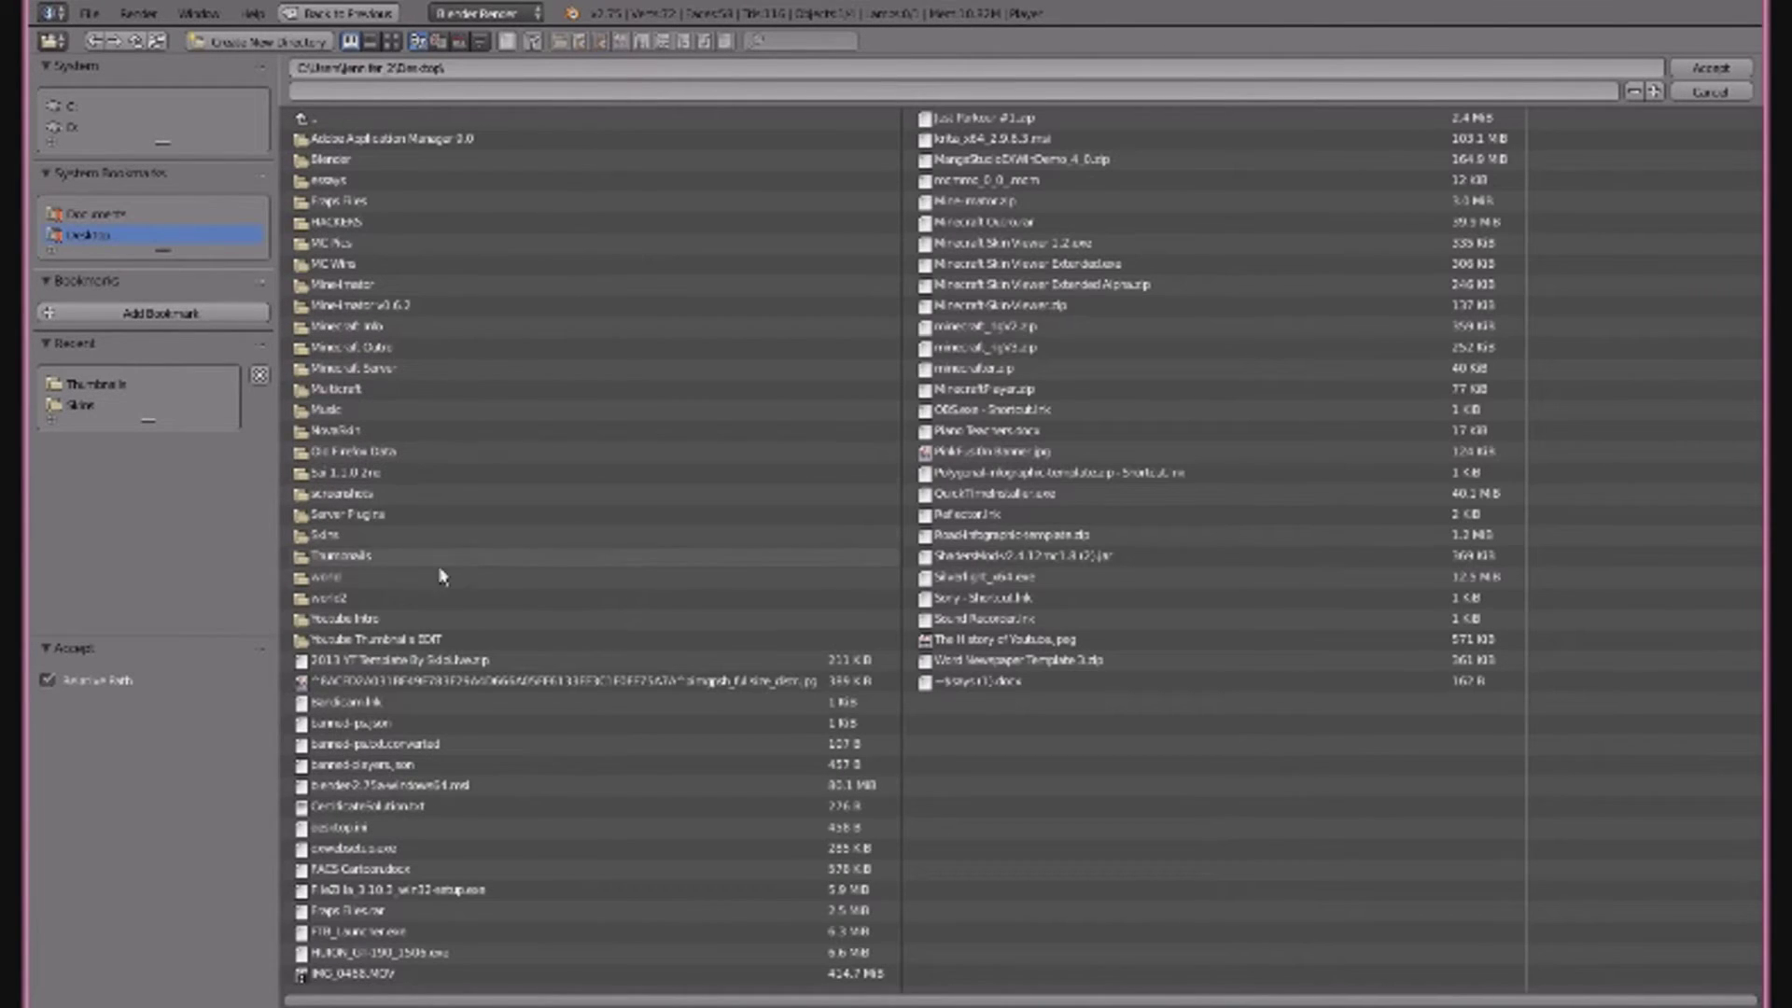
click(390, 556)
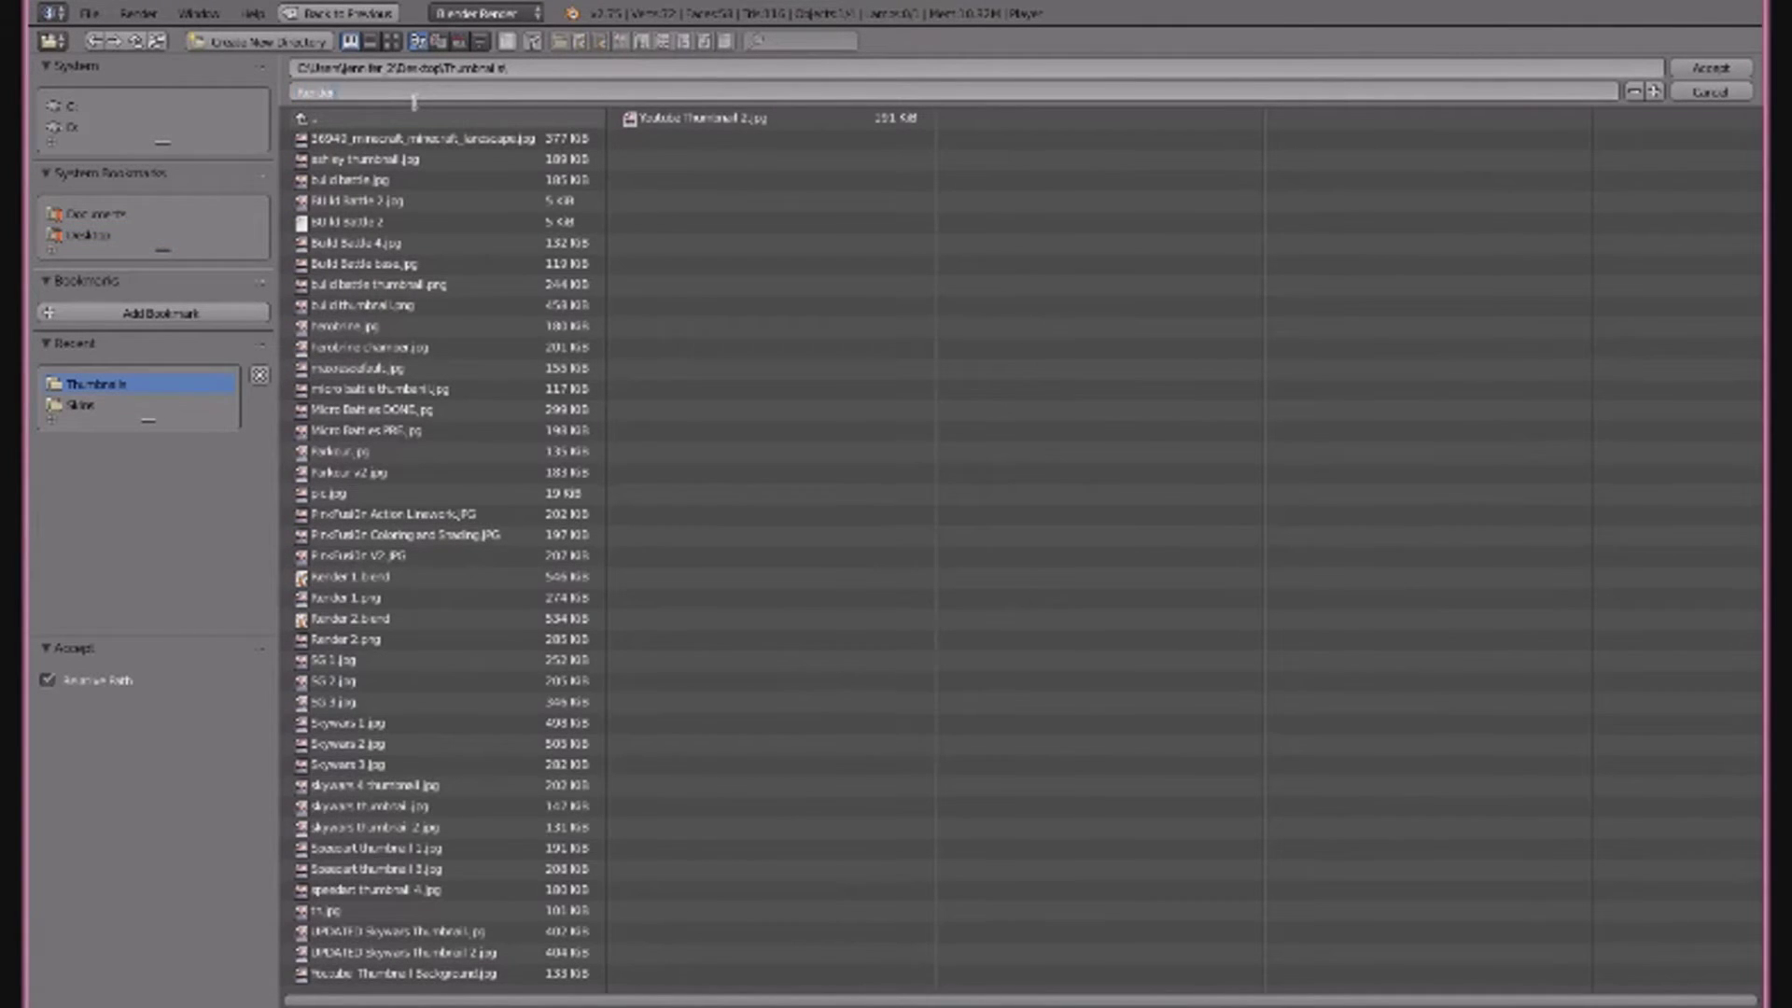
text(3)
click(1704, 68)
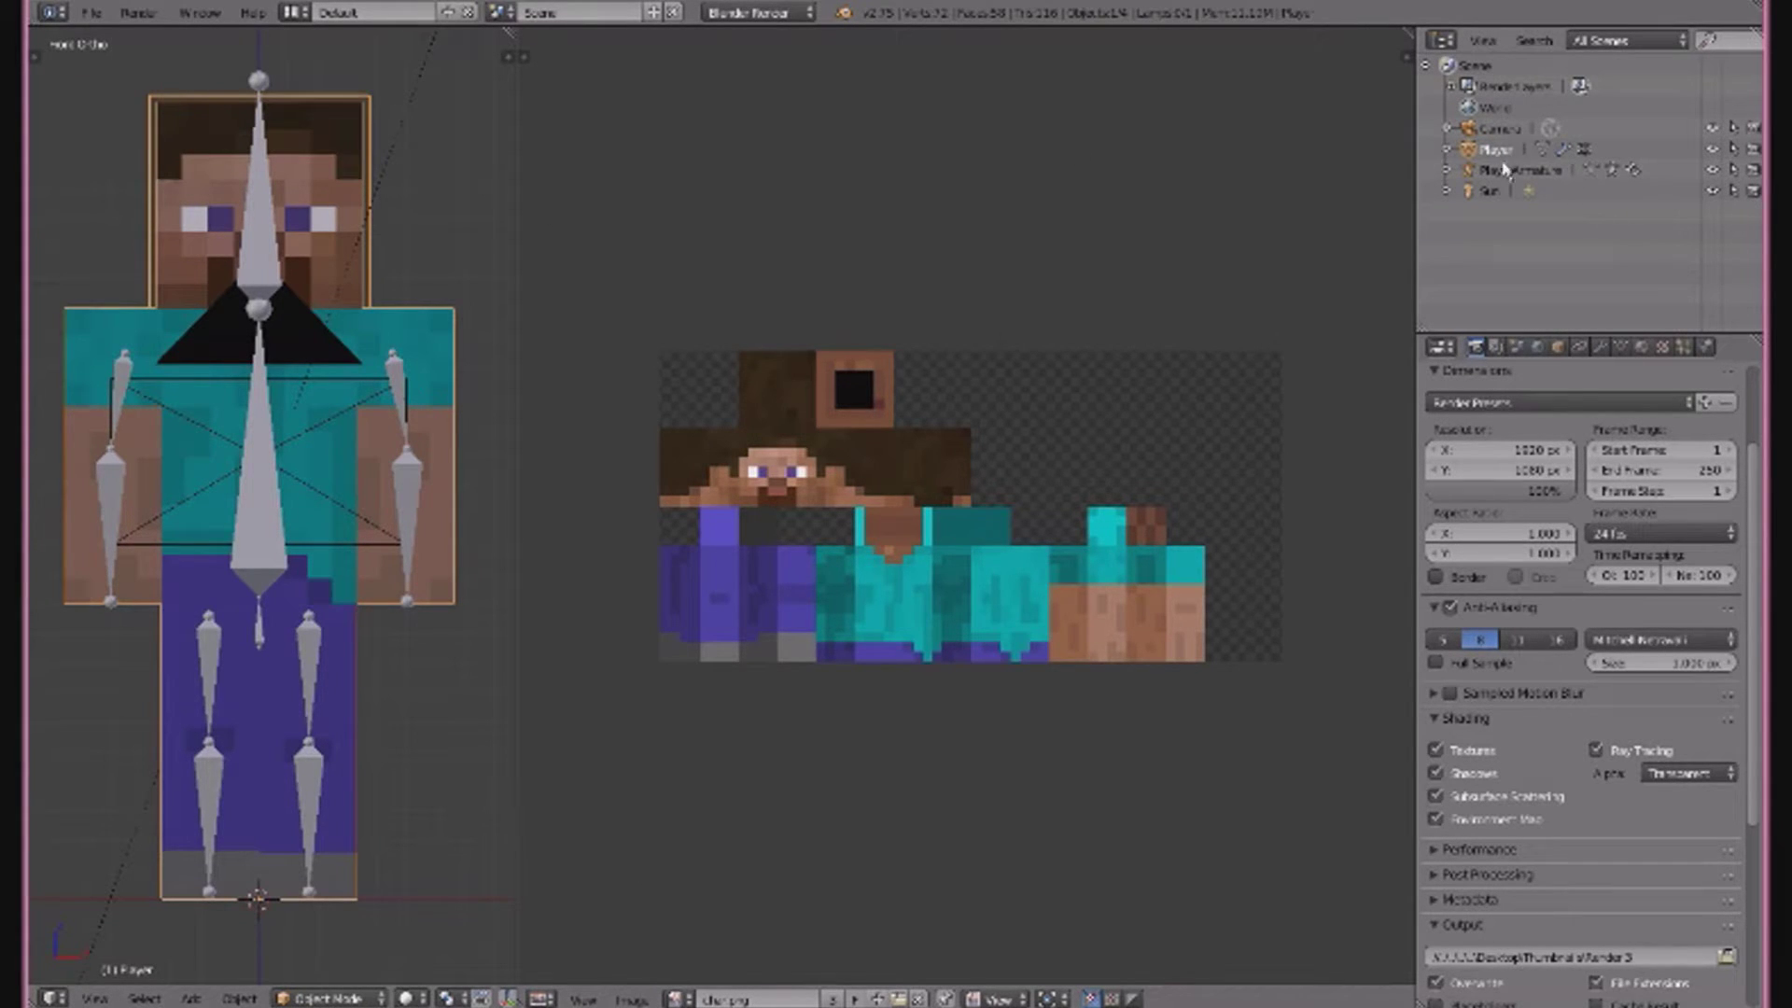
Switch PlayerArmature into Pose Mode from the Outliner.
click(1612, 171)
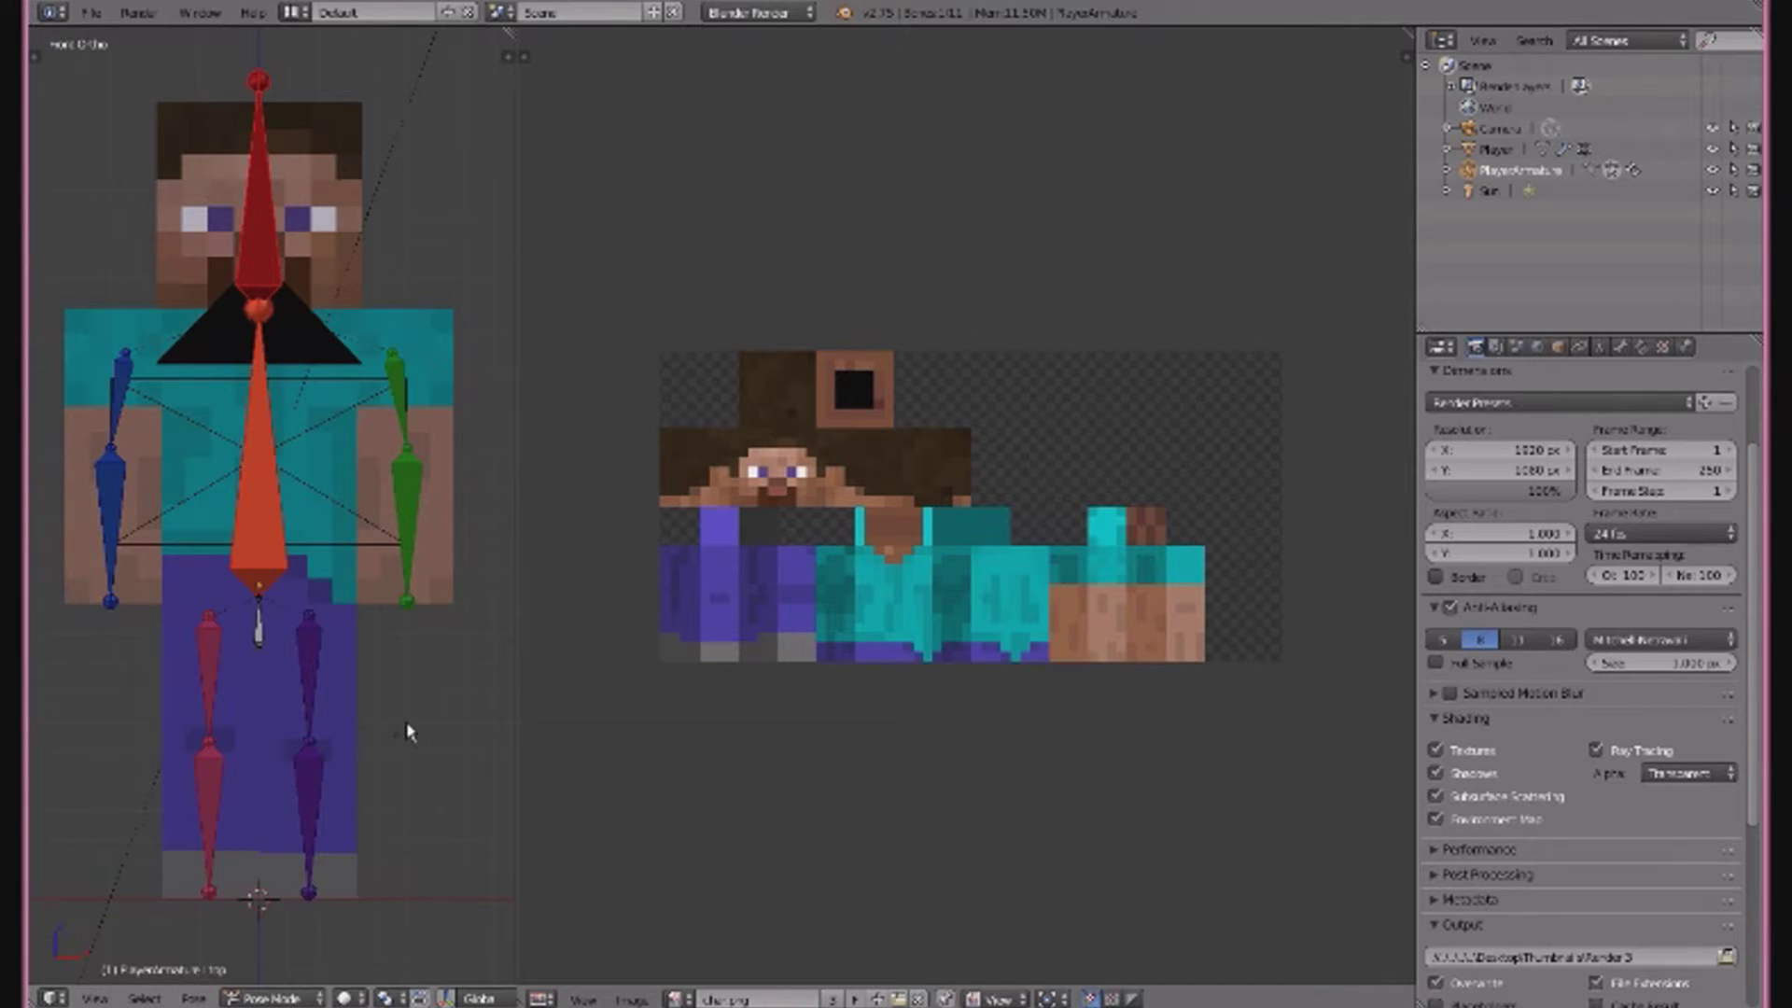
Leave Mipmaps switched off in User Preferences, then save the user settings and close the window.
click(91, 14)
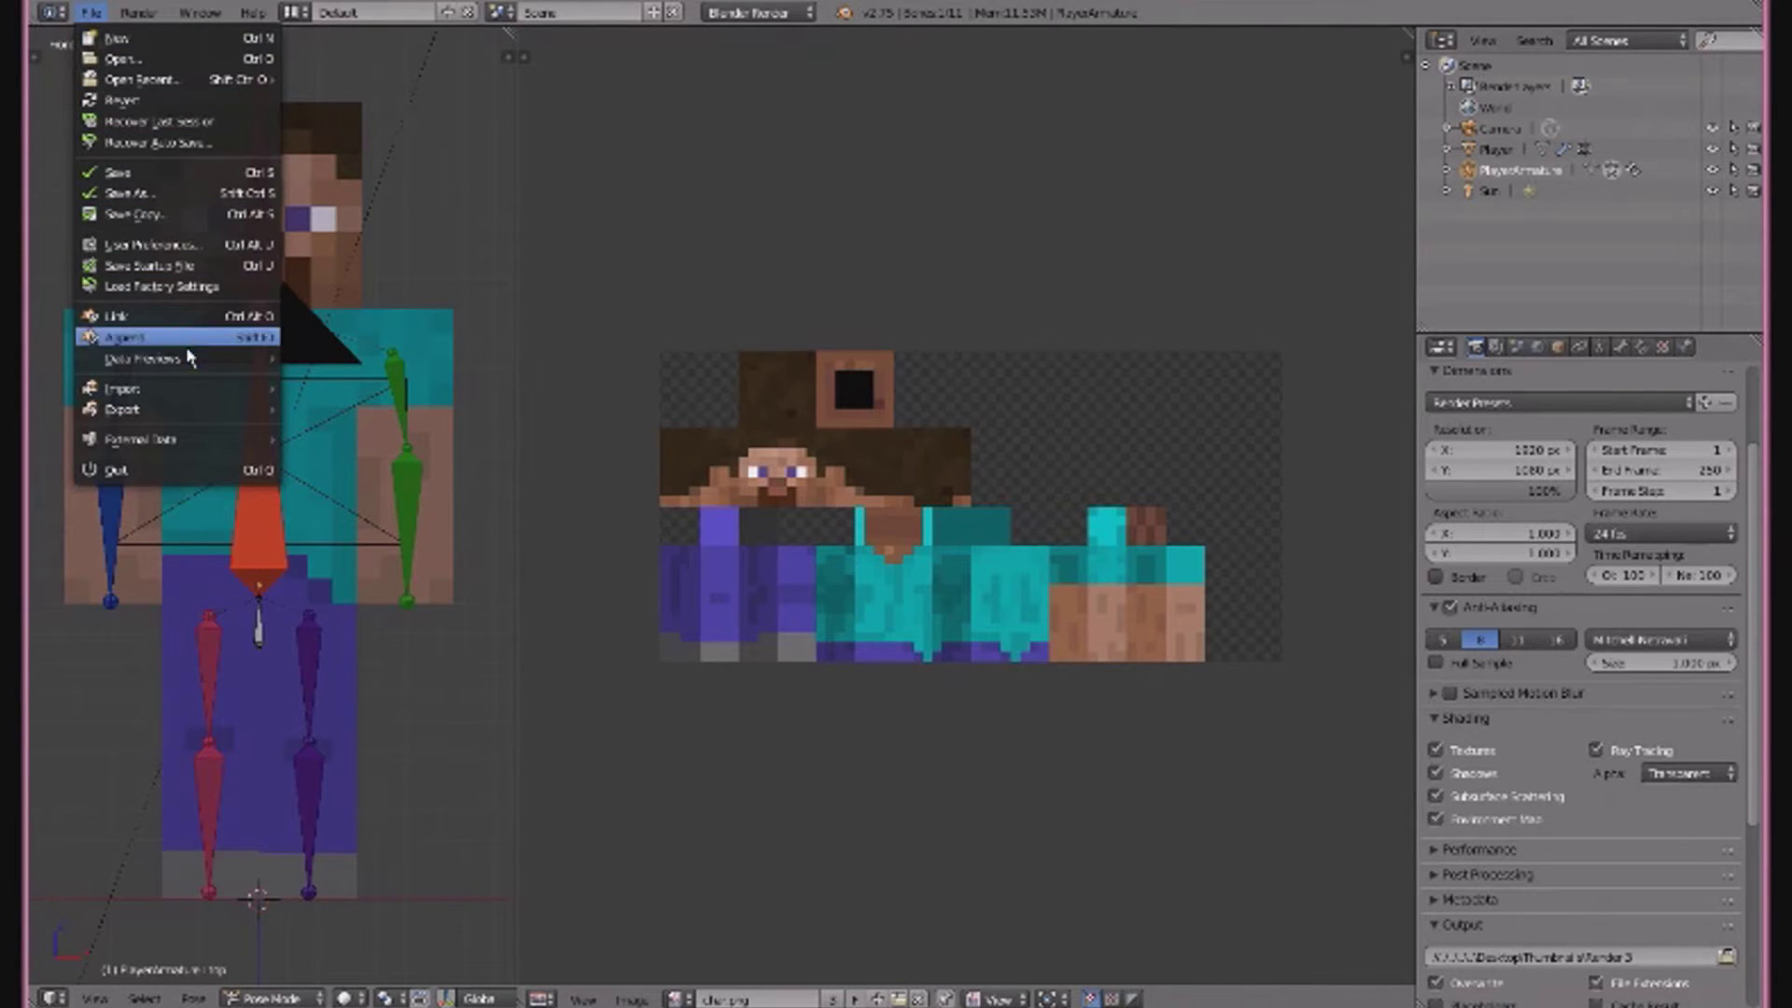
click(176, 245)
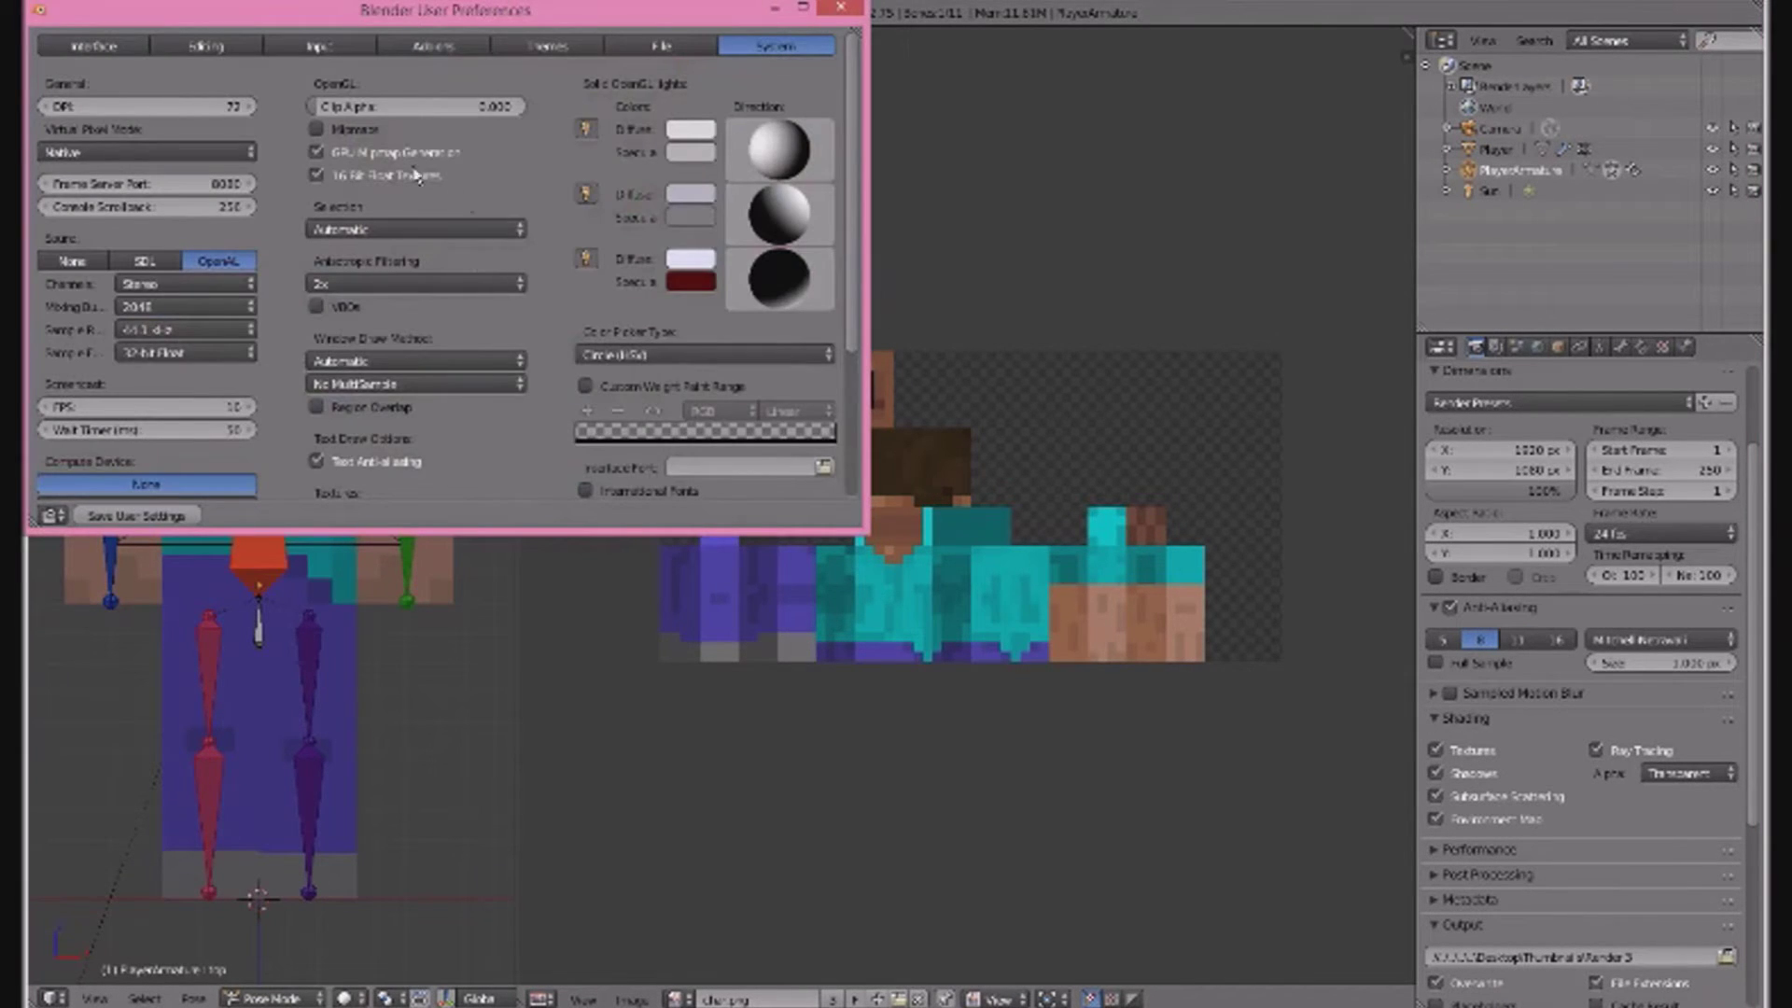
click(318, 129)
drag(377, 17, 974, 224)
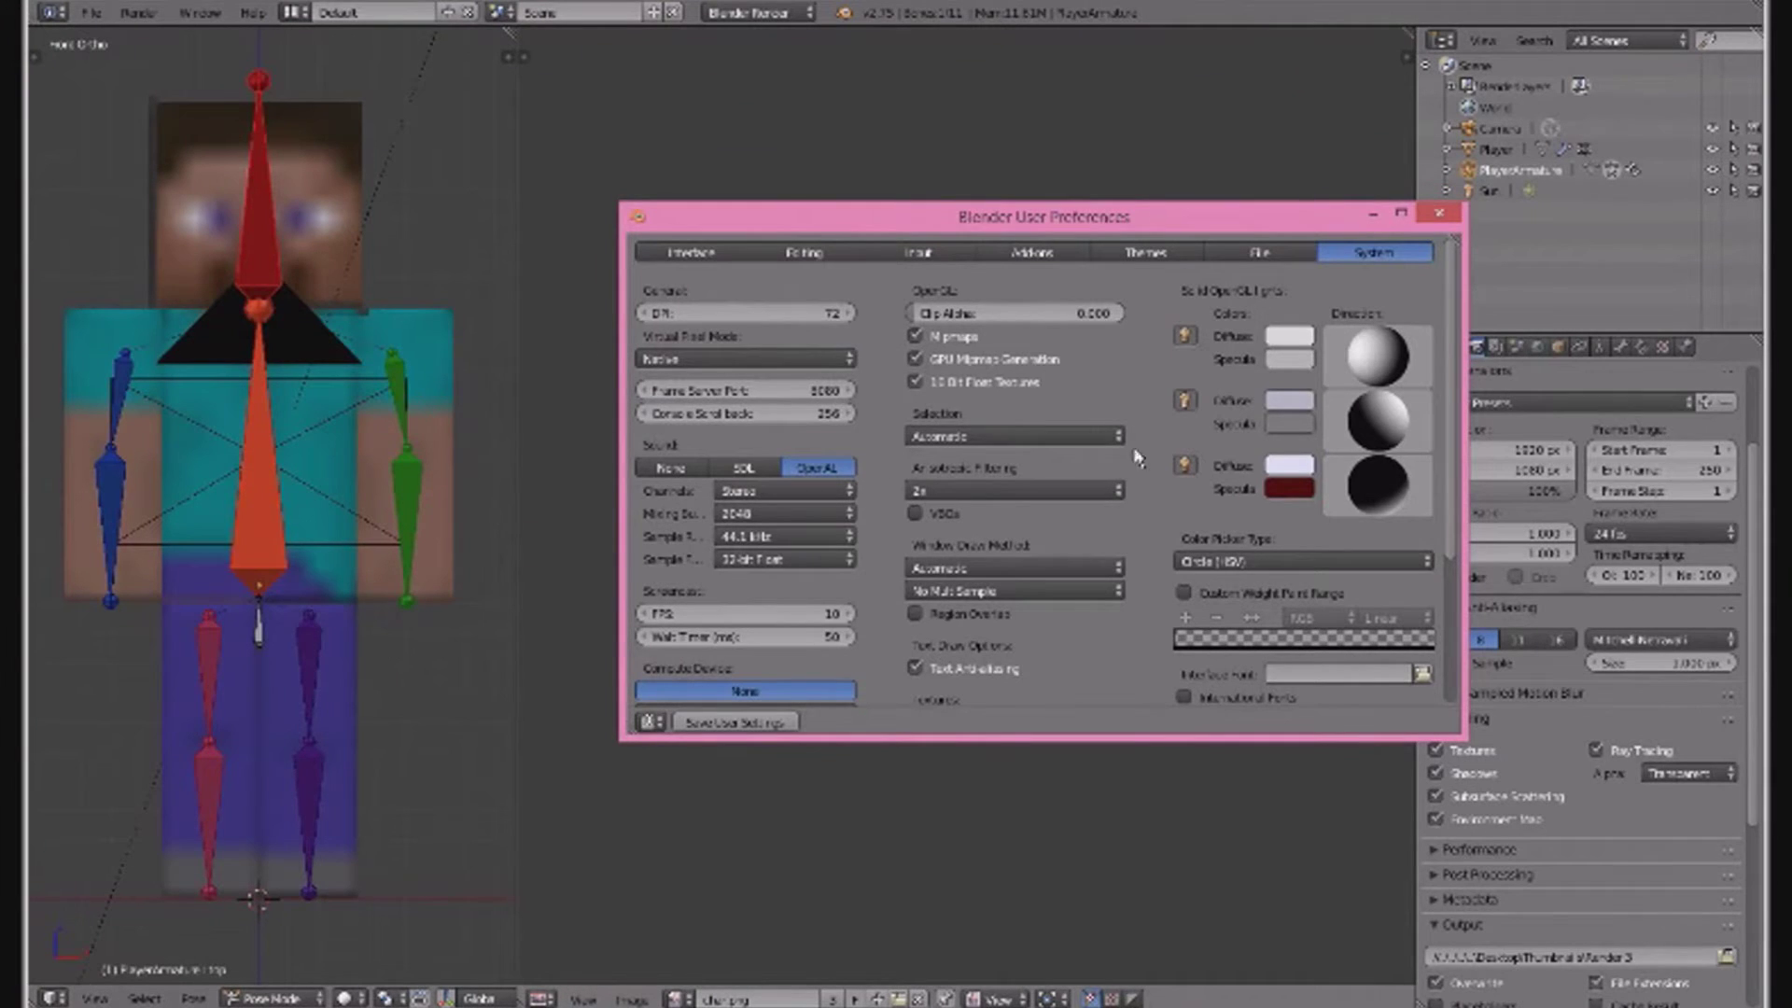
click(916, 337)
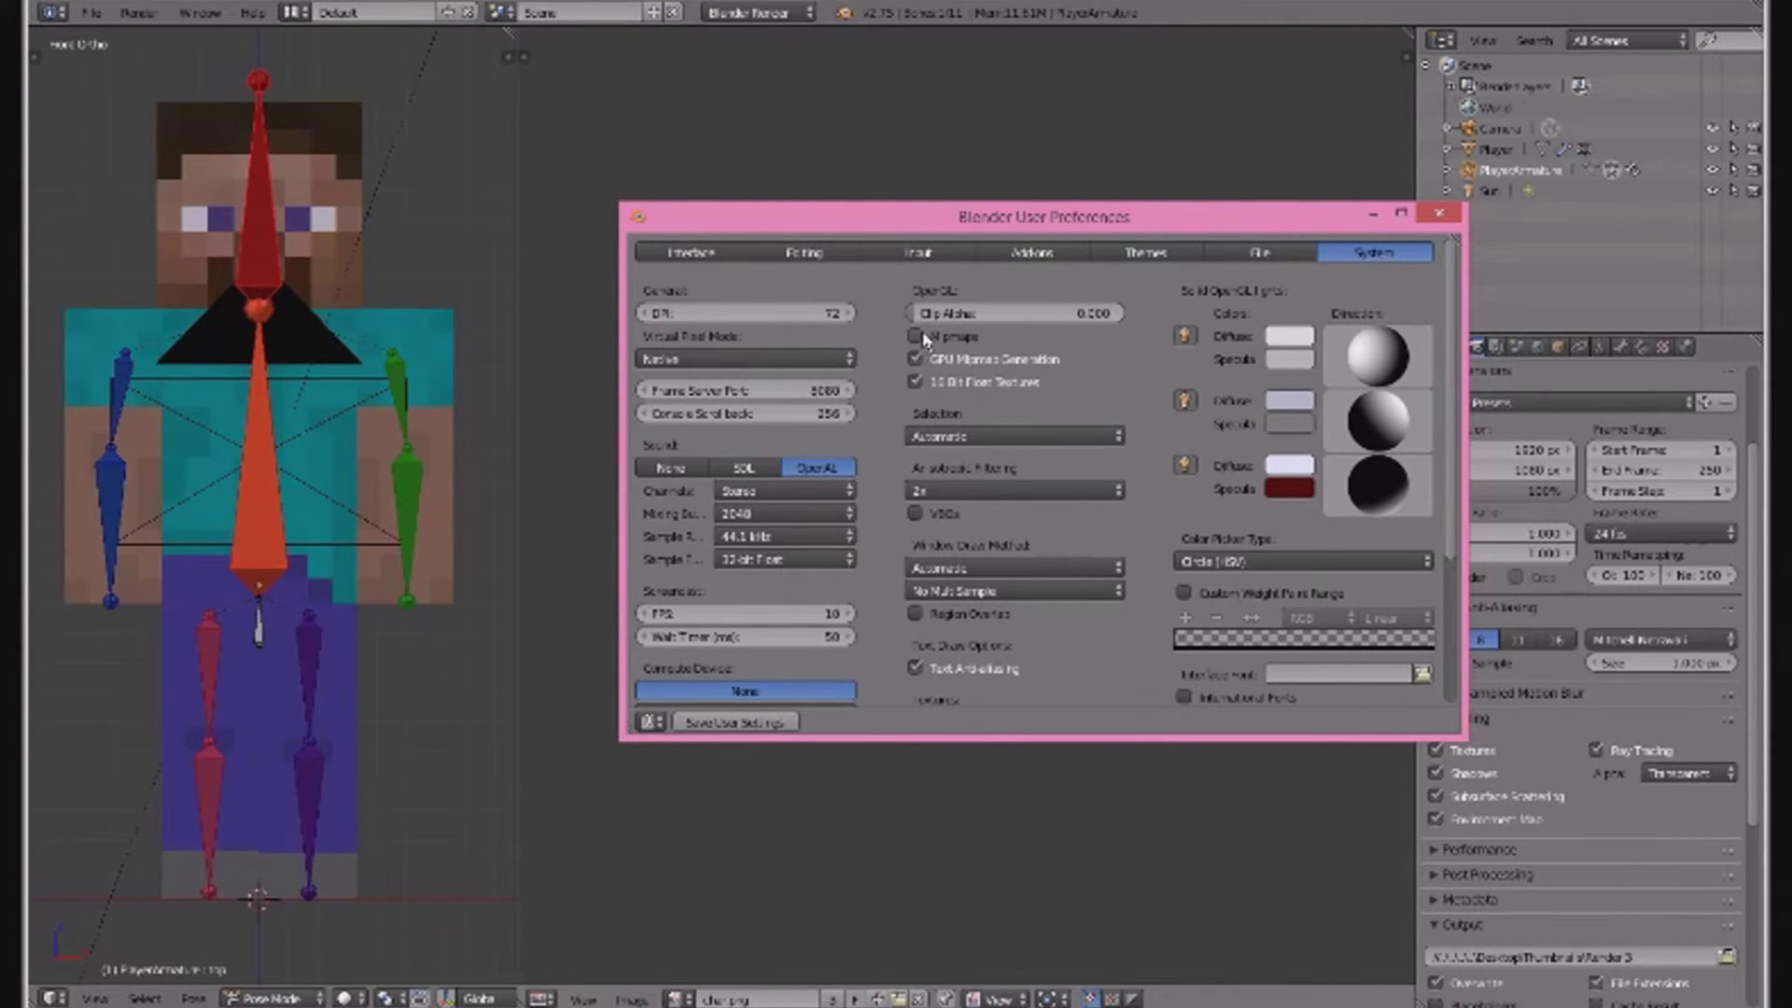
click(927, 256)
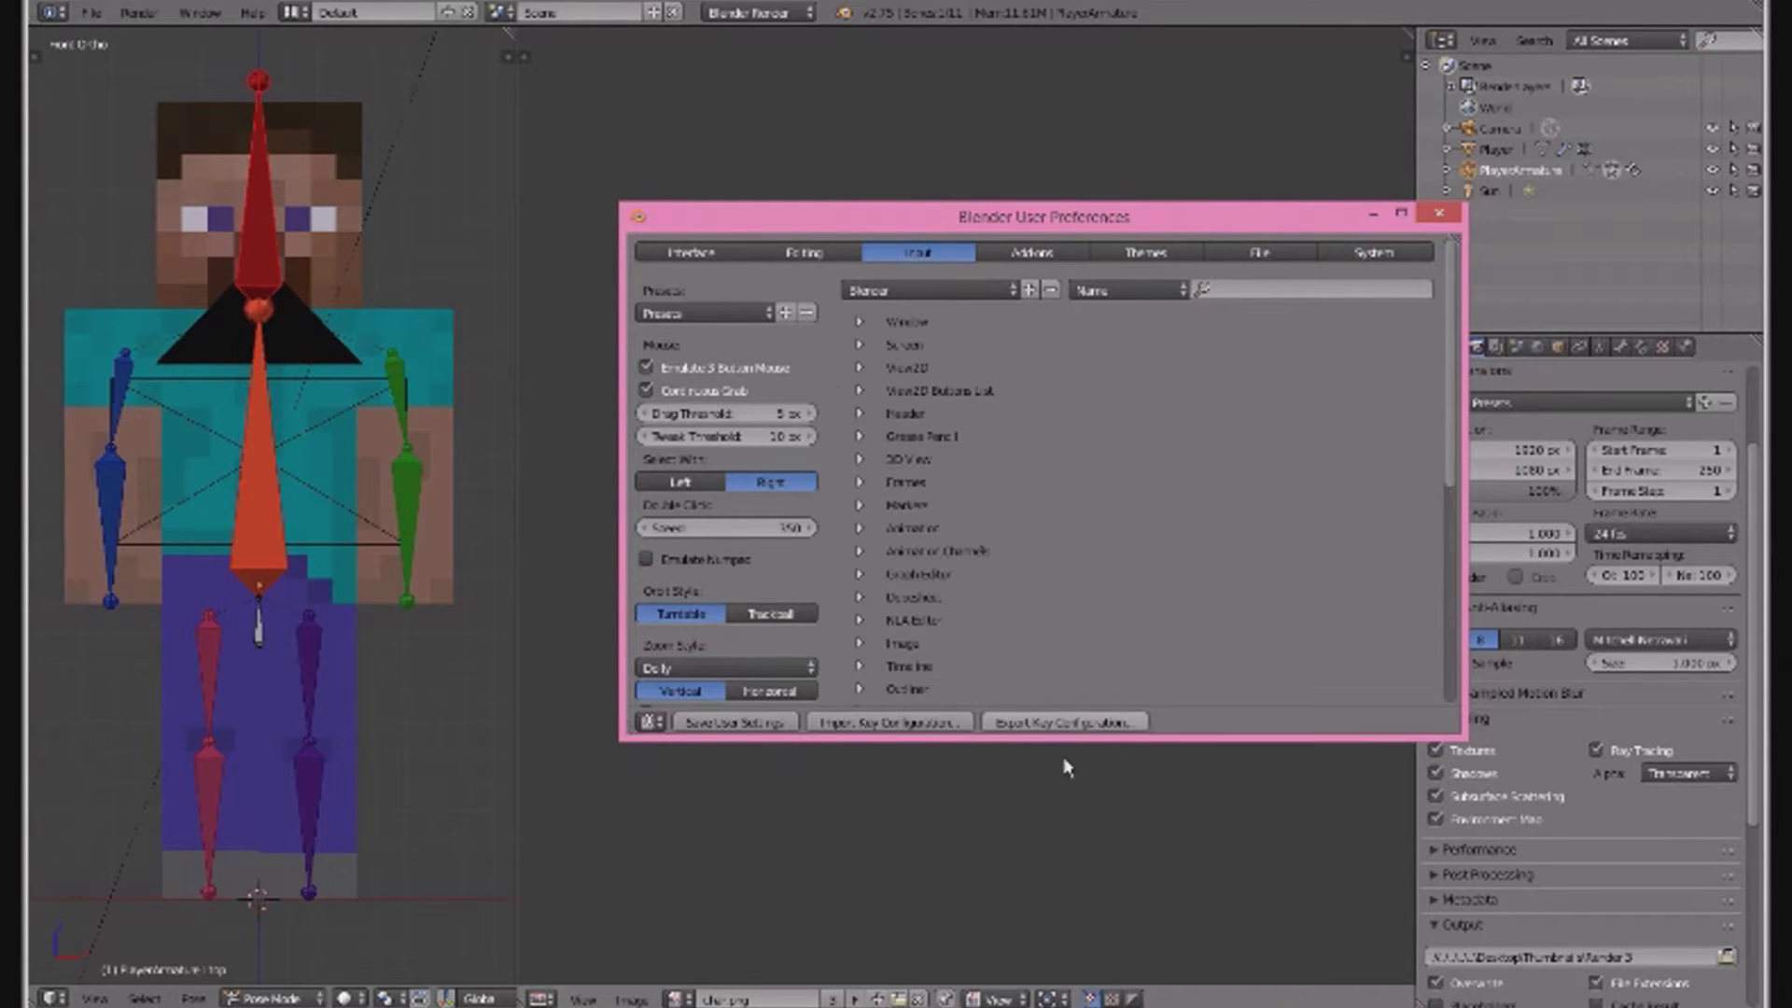
click(716, 725)
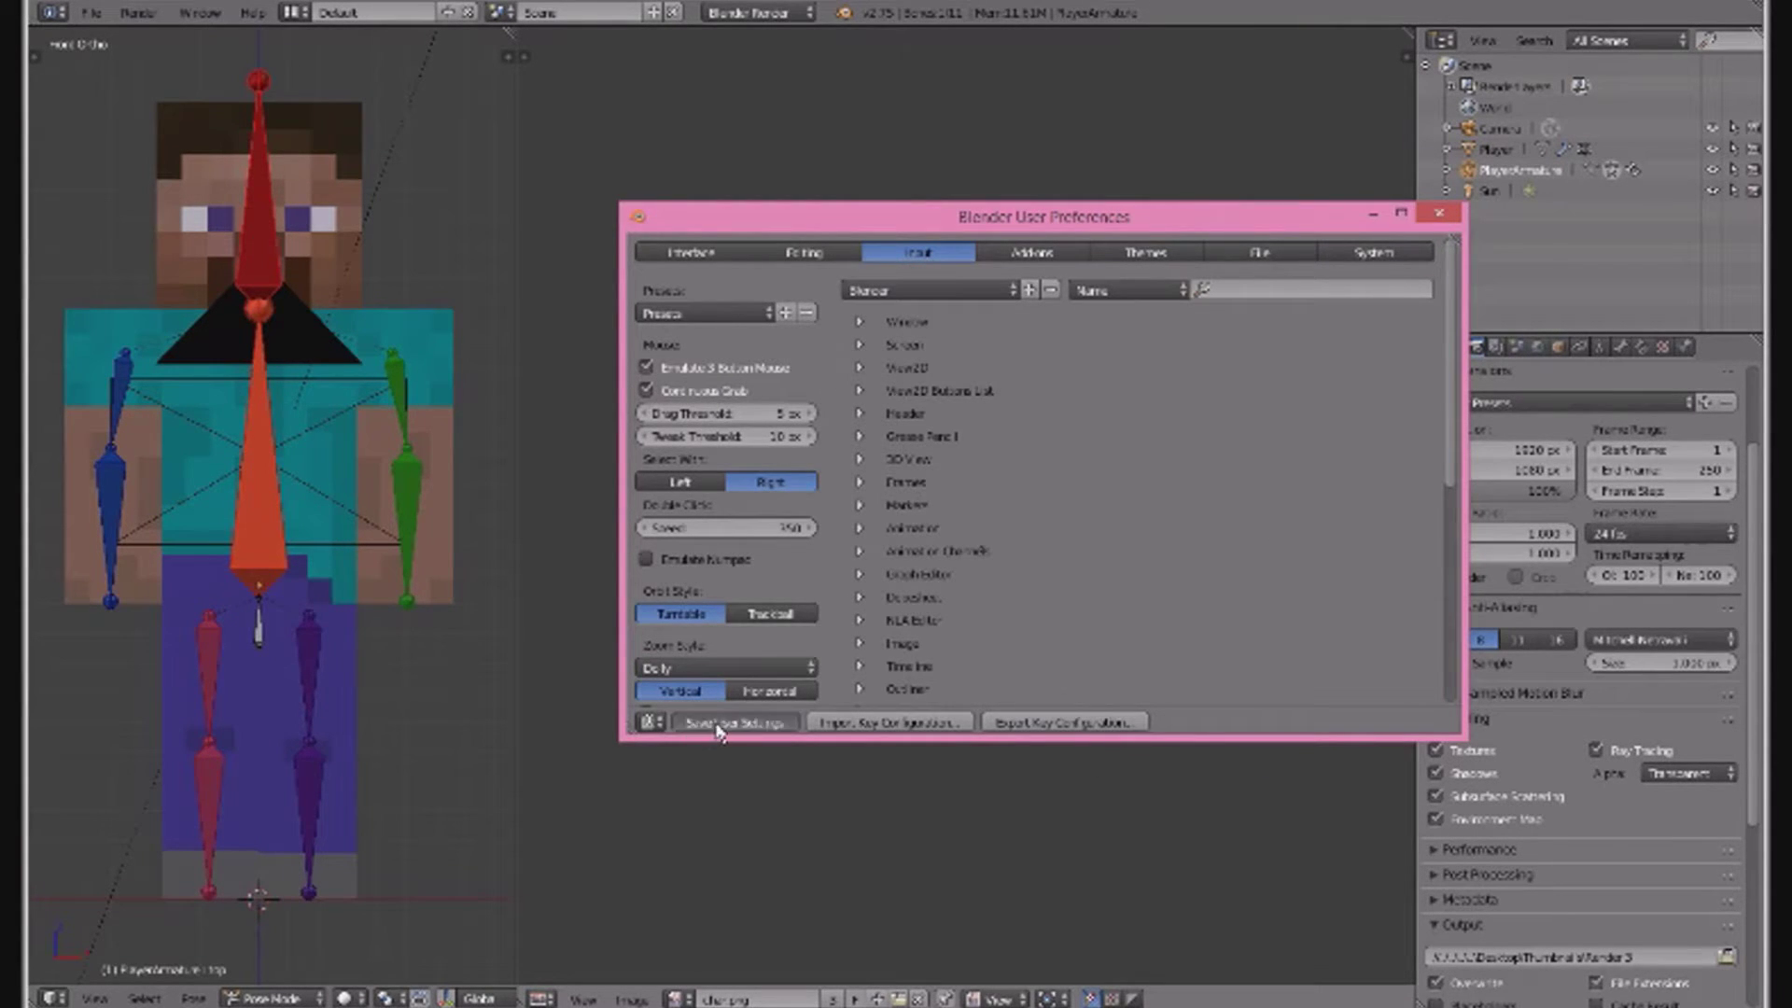
click(1439, 214)
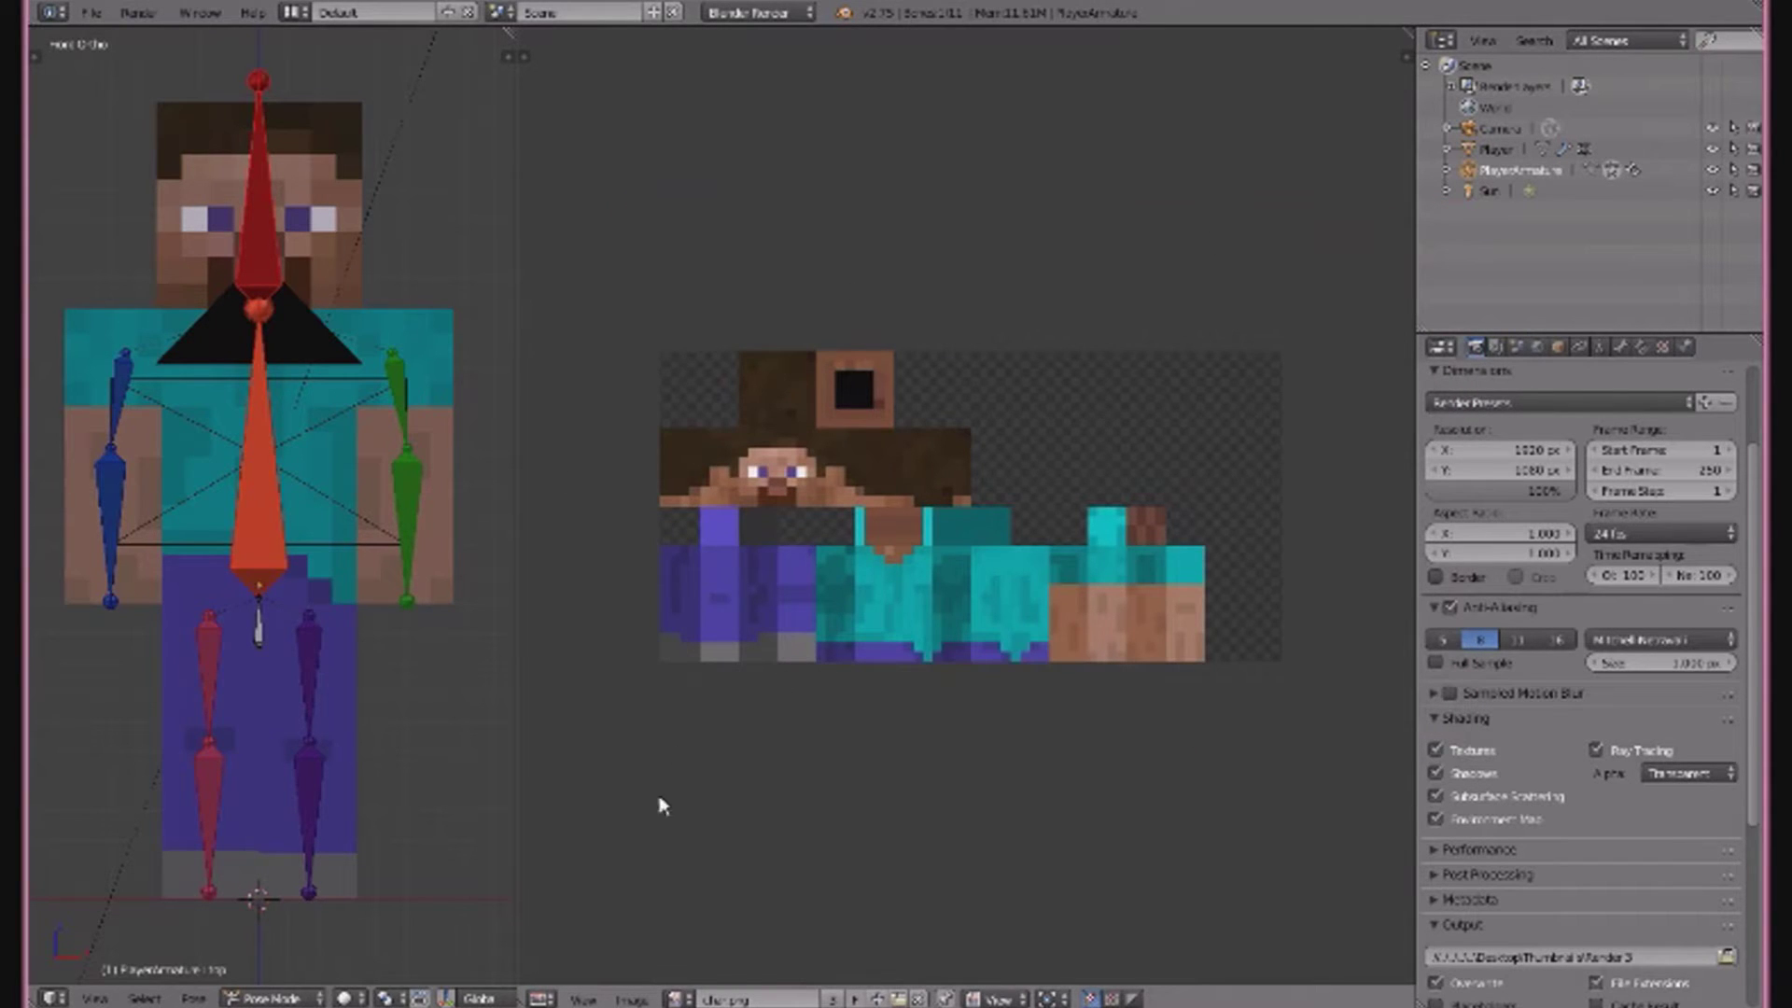
Replace the skin texture with the pink-haired skin PNG from Desktop > Skins.
click(638, 1000)
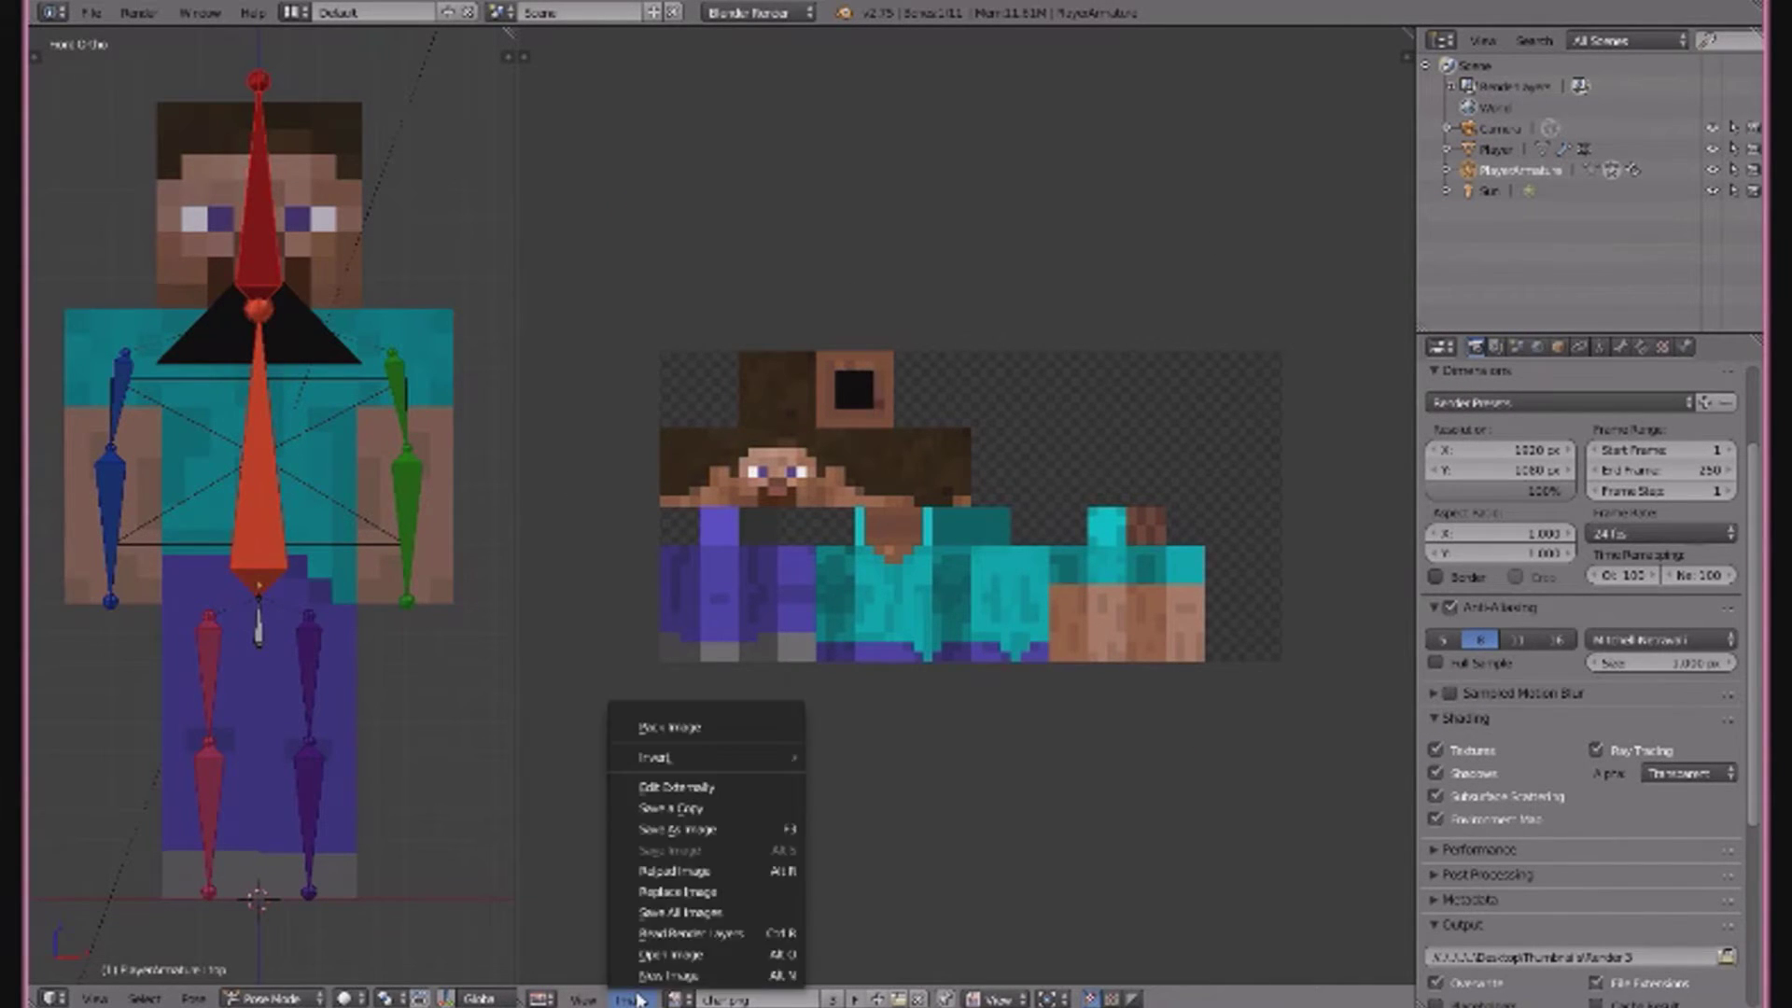
click(694, 894)
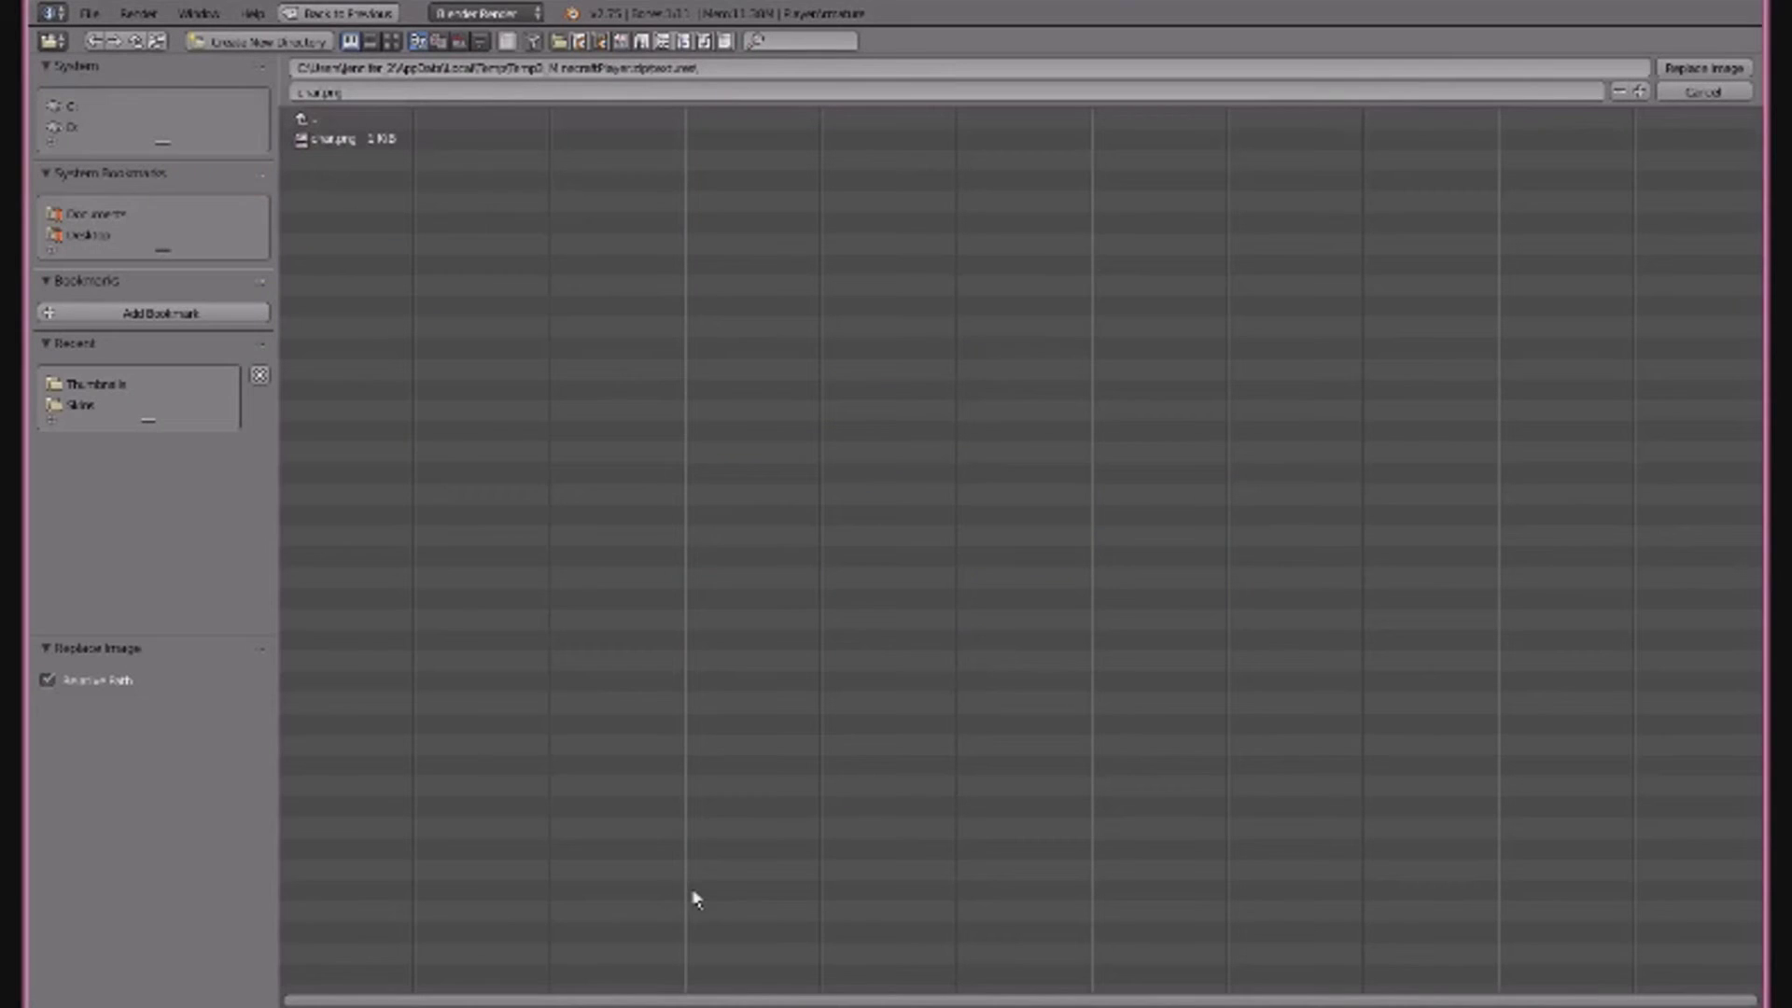
click(110, 235)
click(383, 534)
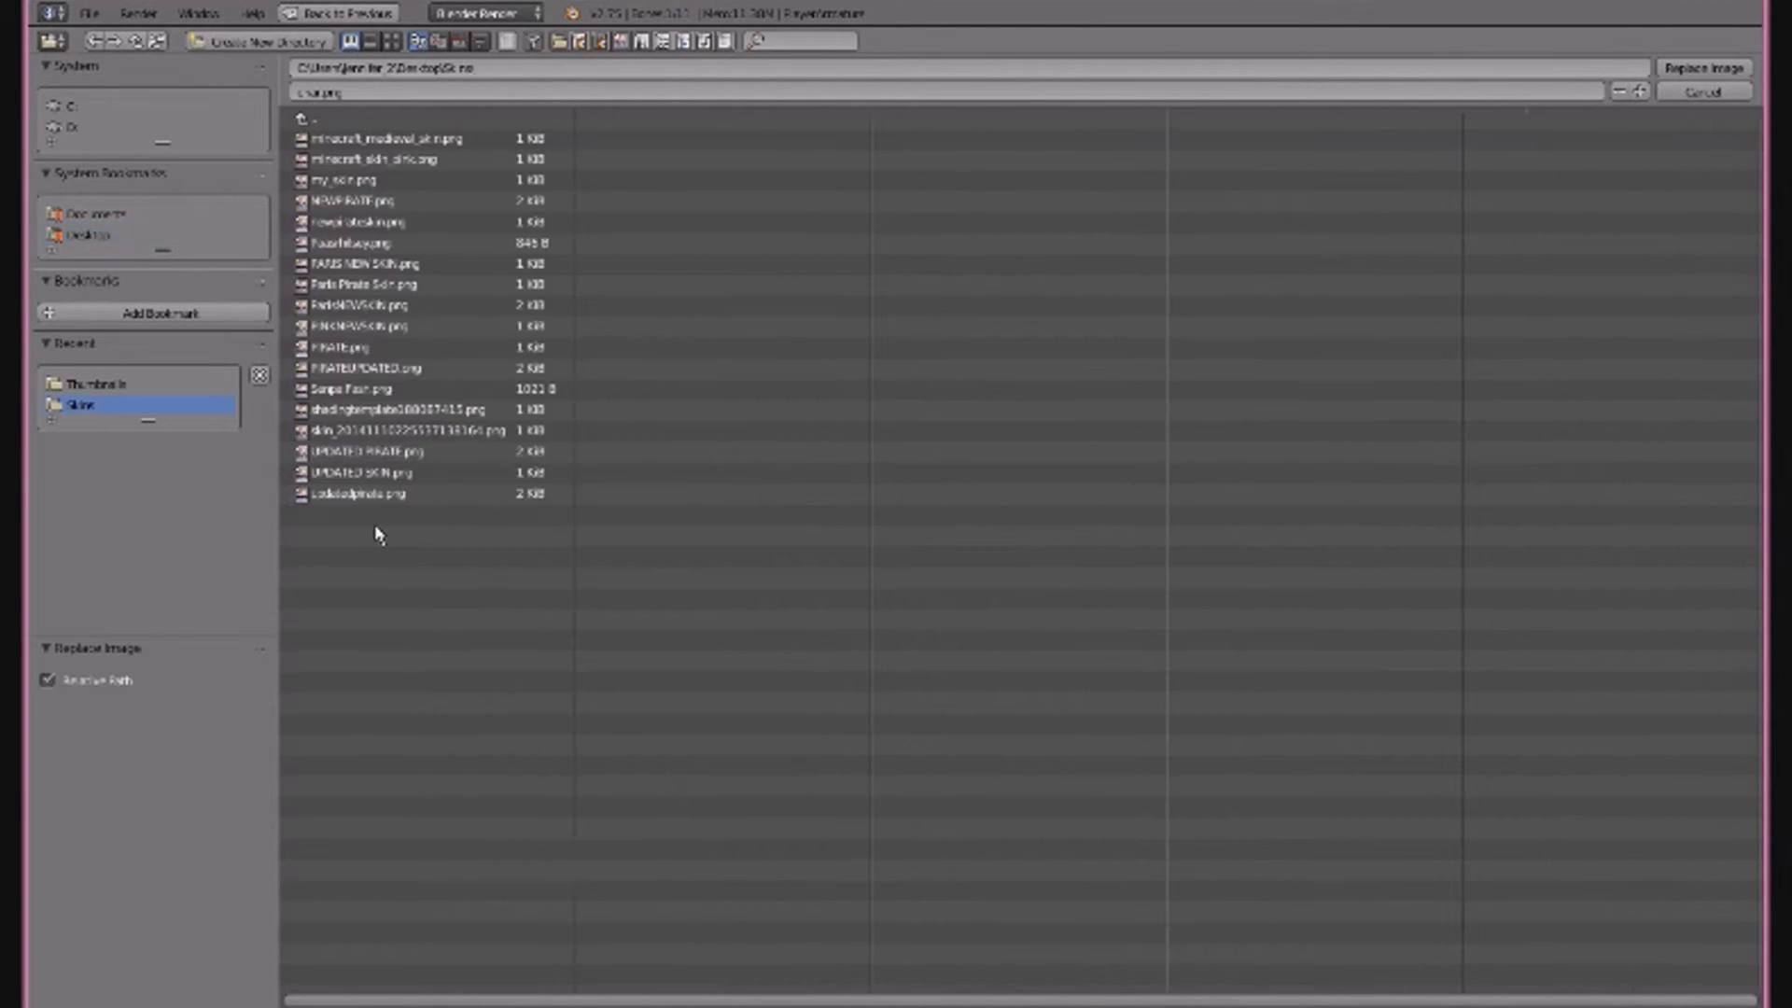
double_click(438, 160)
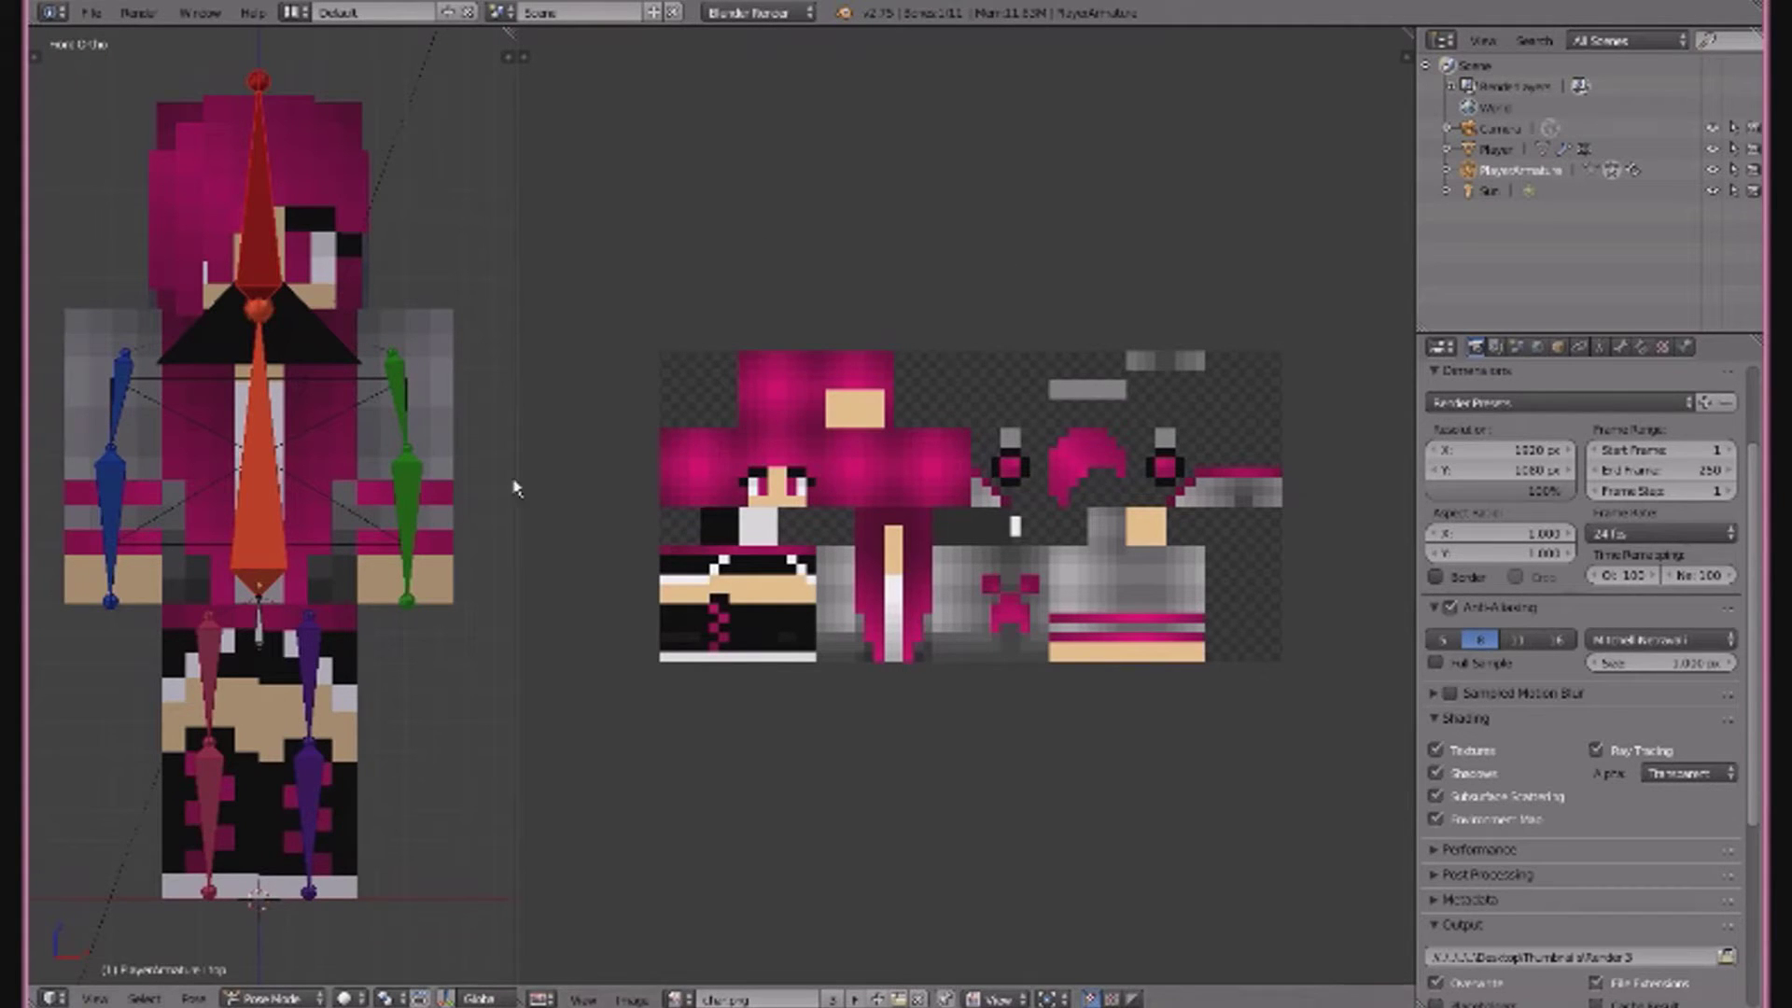
Widen the 3D viewport over the image editor and zoom around the pink-skinned model.
drag(517, 487, 1379, 411)
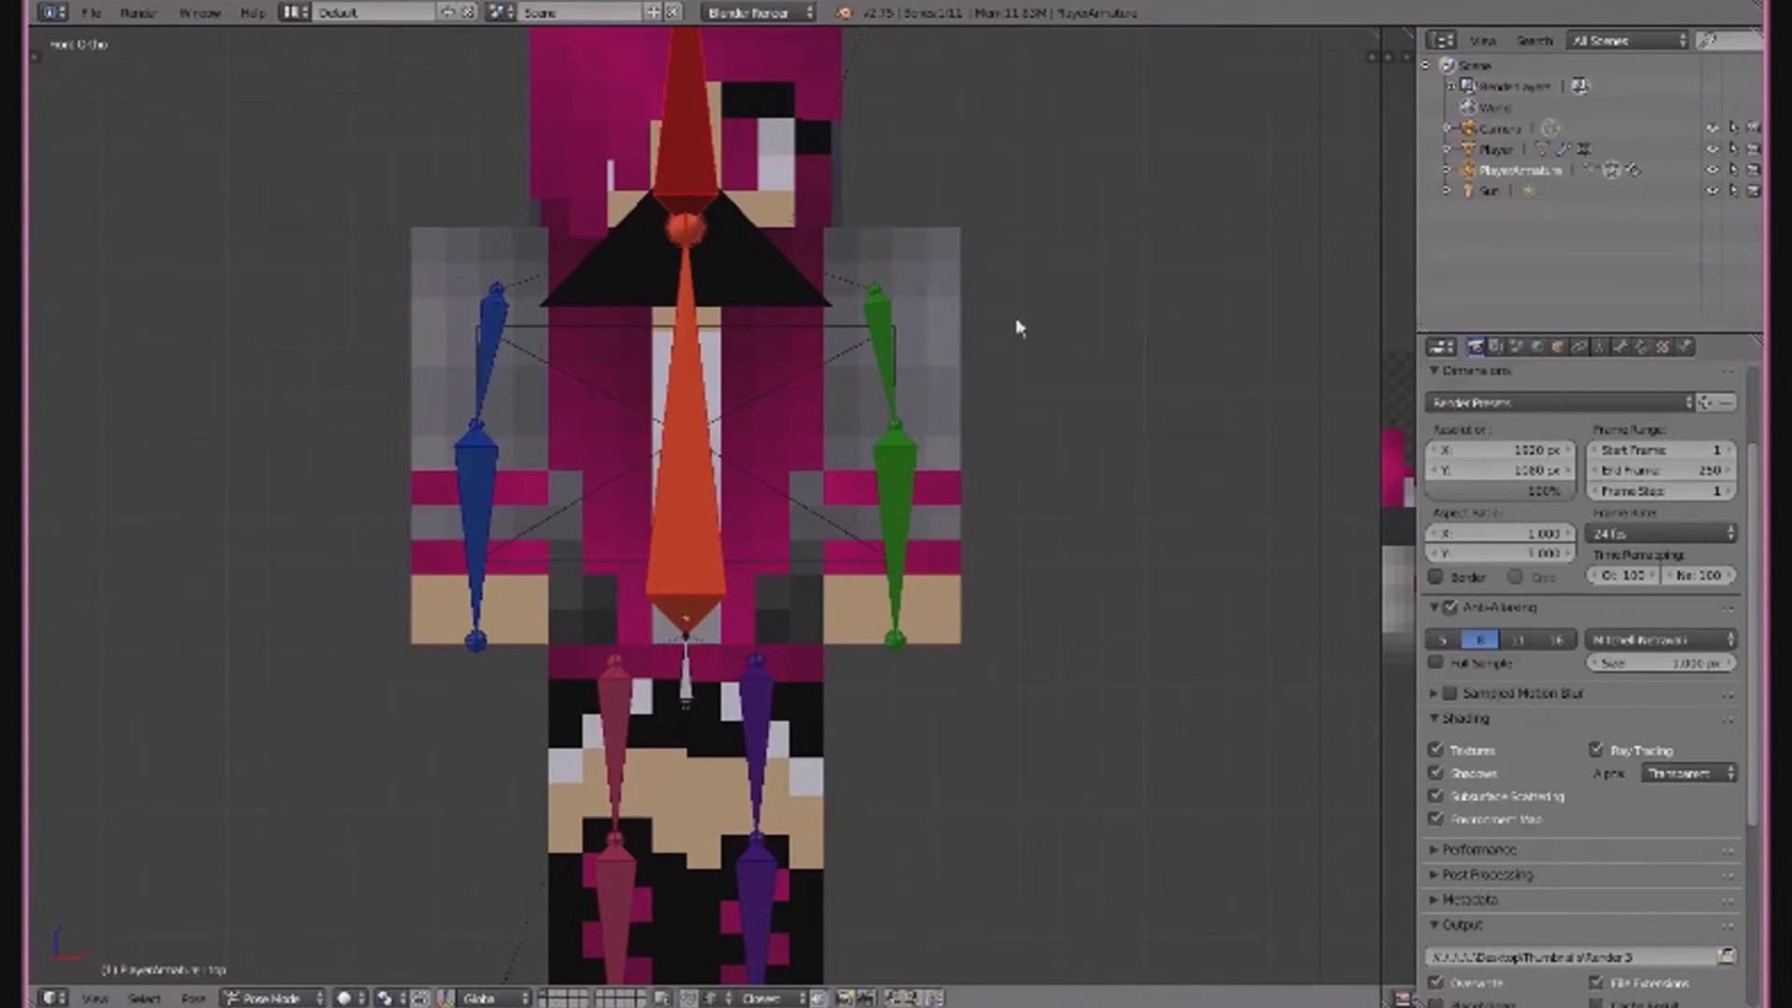
scroll(1173, 520, down, 3)
scroll(1176, 536, up, 1)
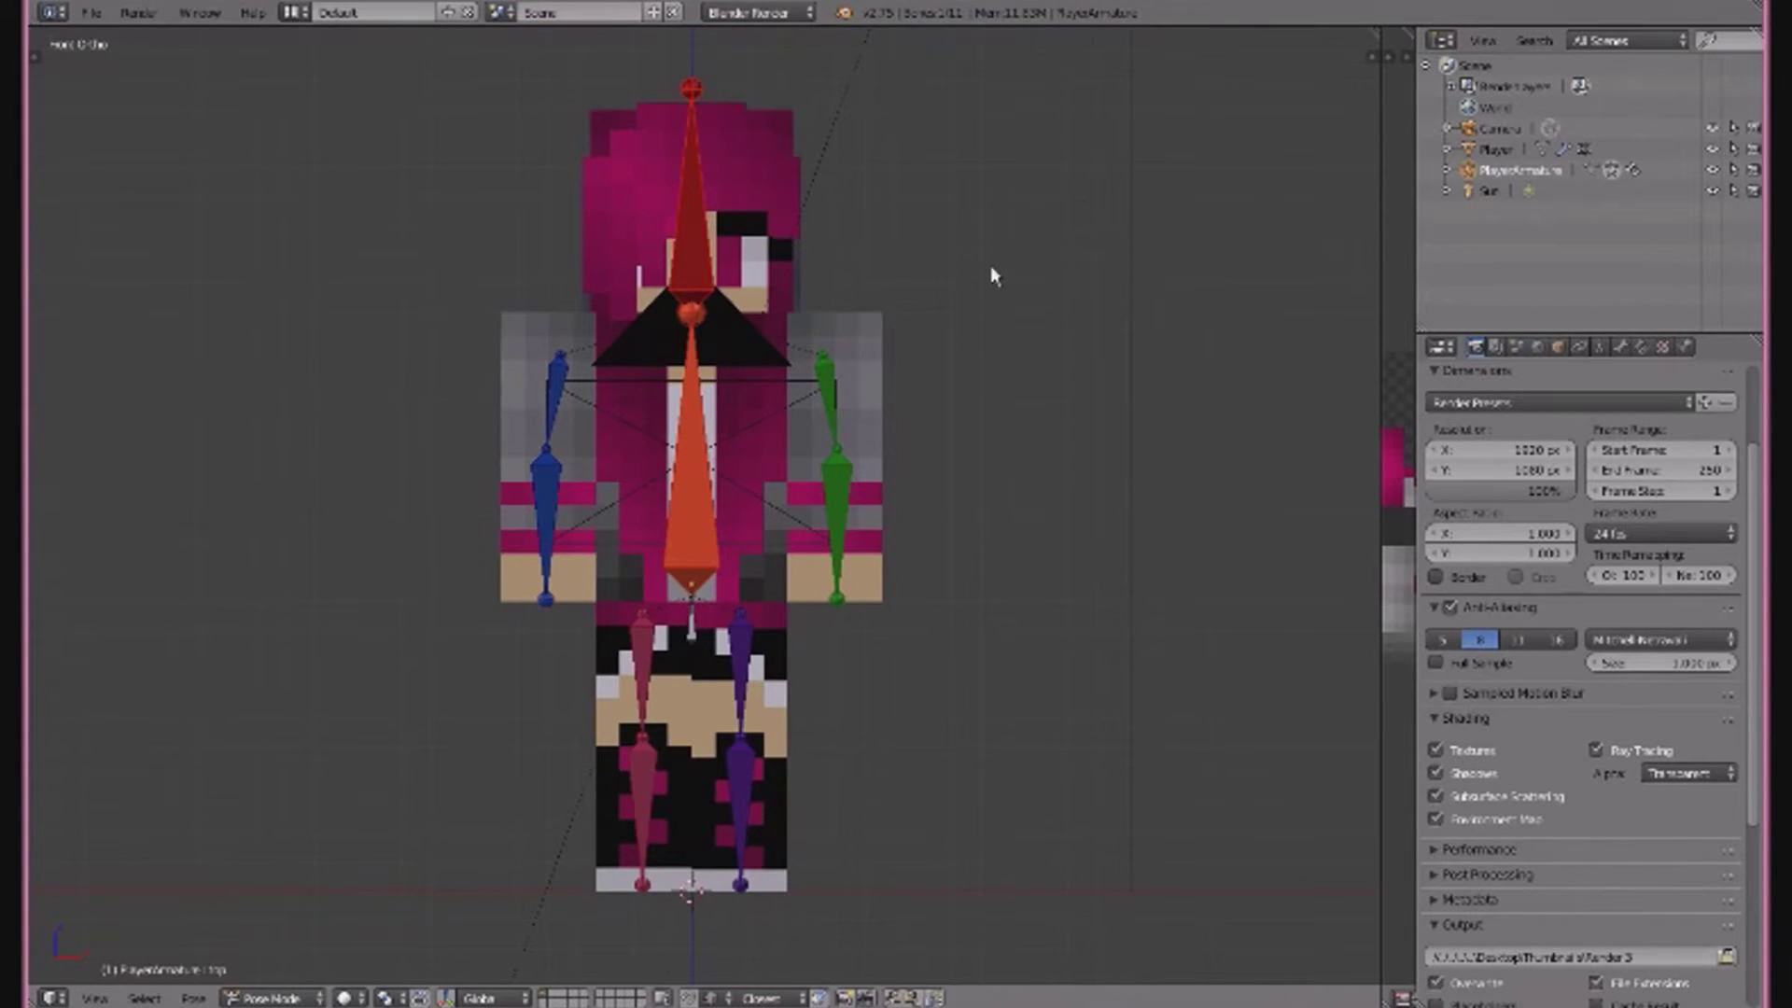
scroll(980, 632, up, 4)
scroll(912, 520, down, 3)
scroll(919, 518, down, 1)
scroll(1034, 368, down, 1)
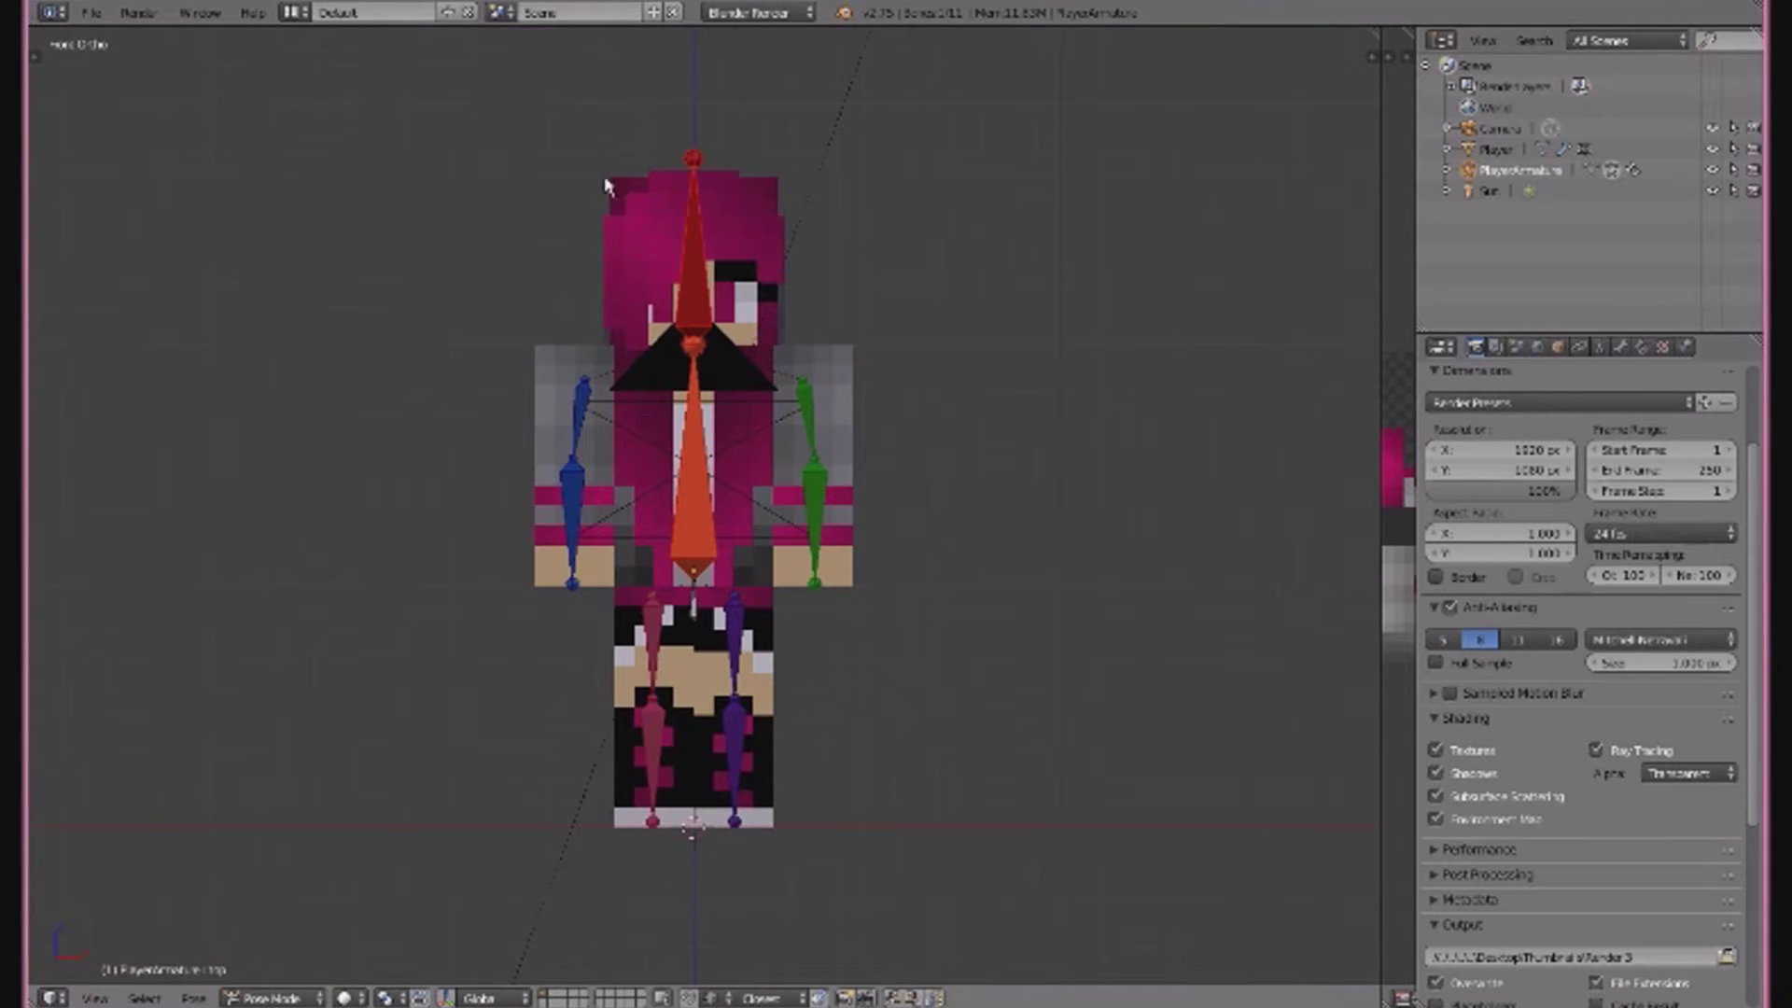